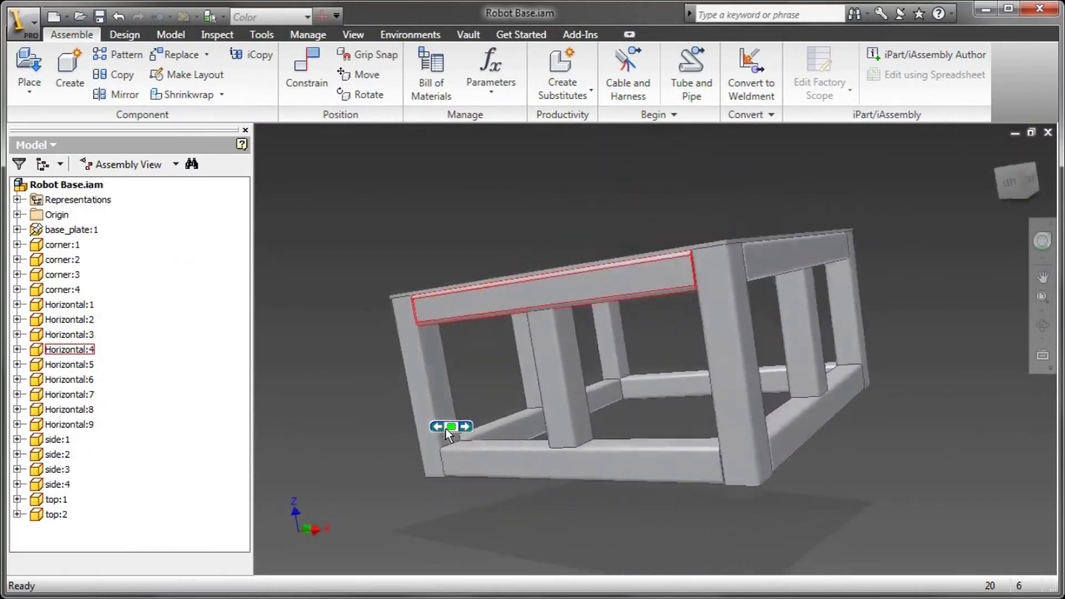
Step: Enter Stress Analysis and create a simulation with a Parametric Dimension design objective
click(411, 35)
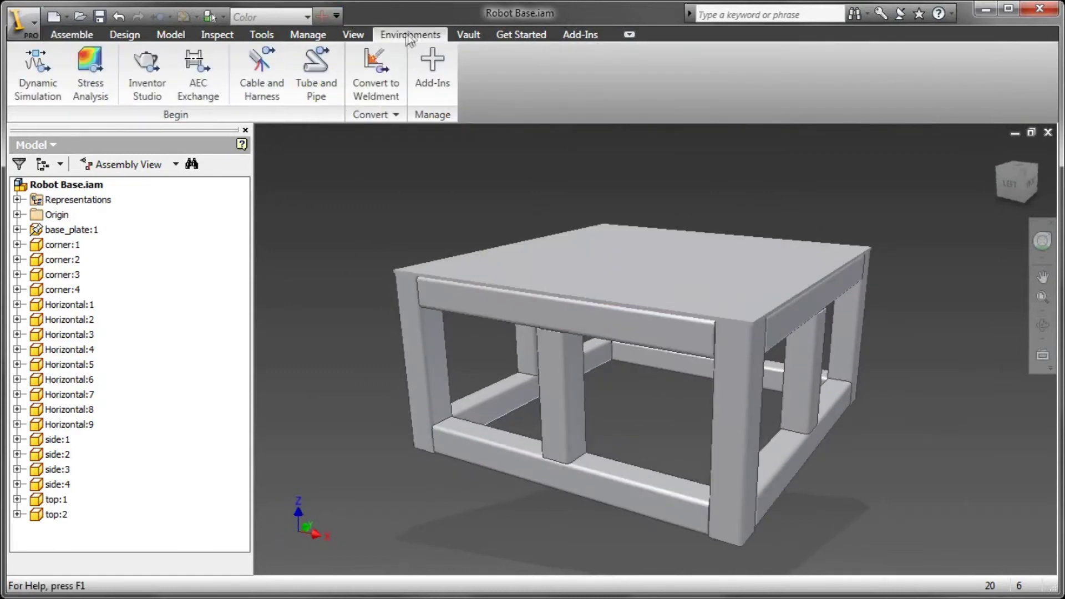
click(86, 69)
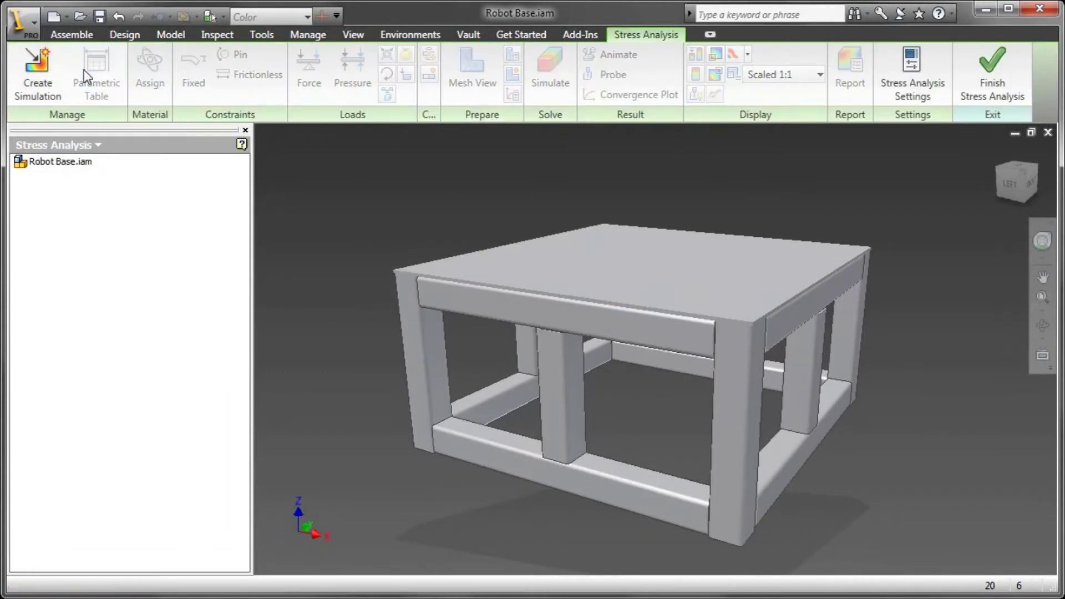
click(40, 72)
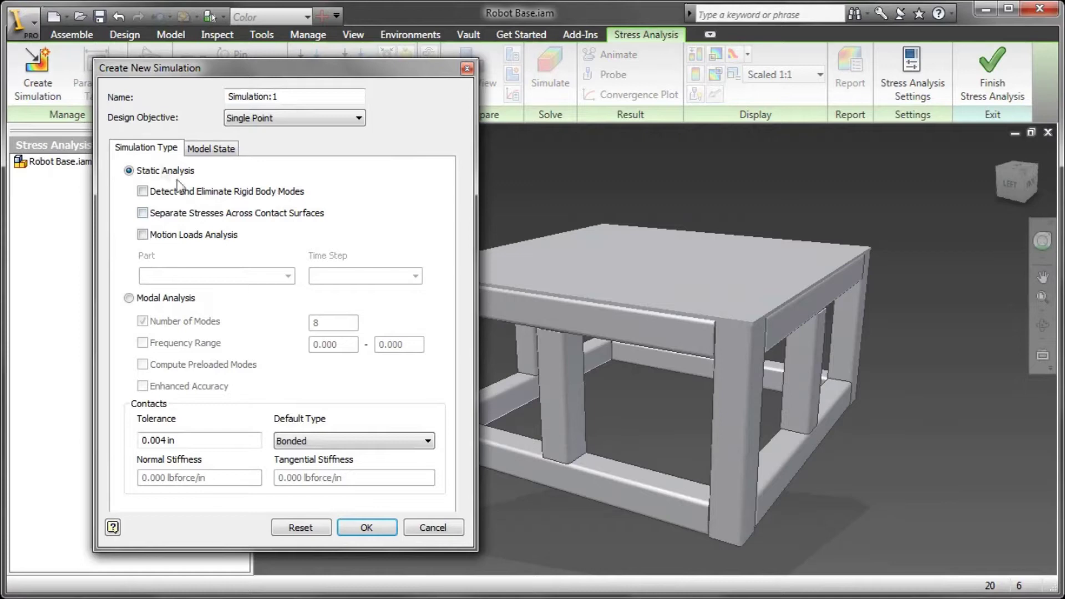
click(251, 119)
click(256, 142)
click(353, 530)
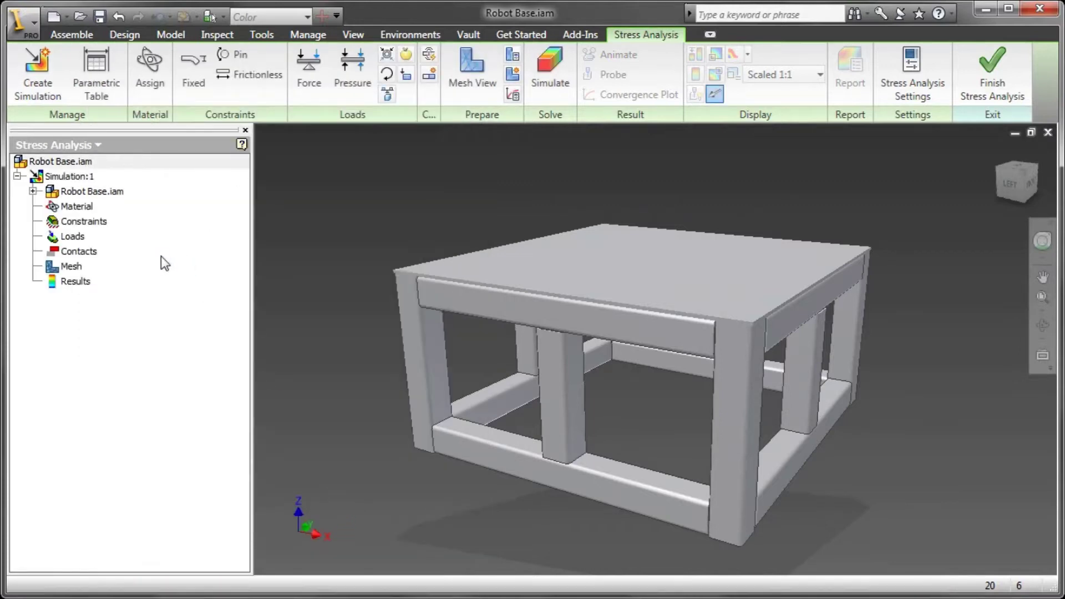
Step: Set base_plate:1's override material to Steel and copy it
click(144, 71)
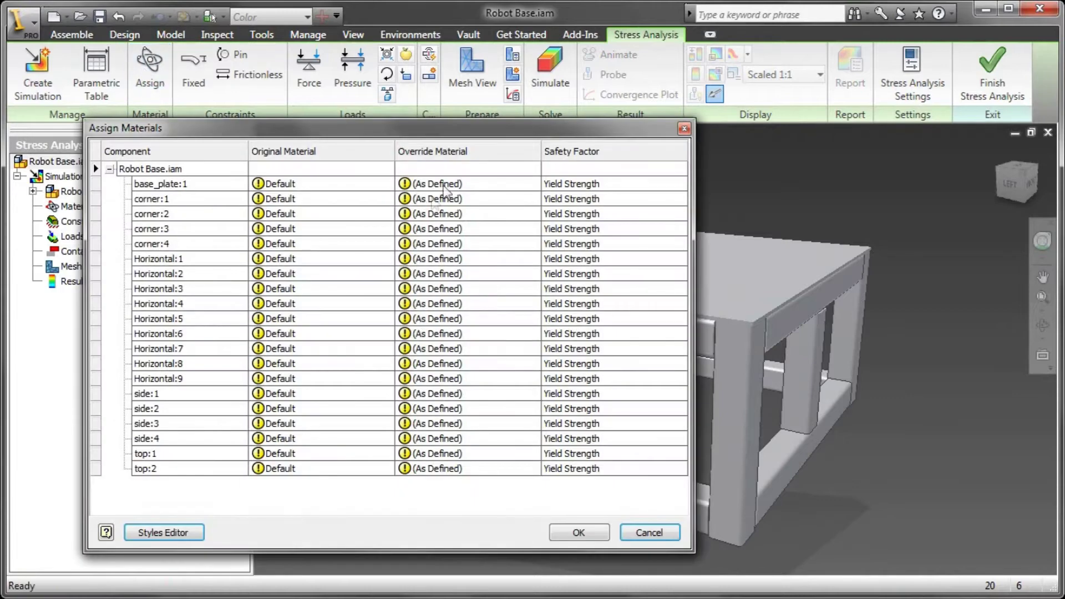
click(531, 184)
click(532, 183)
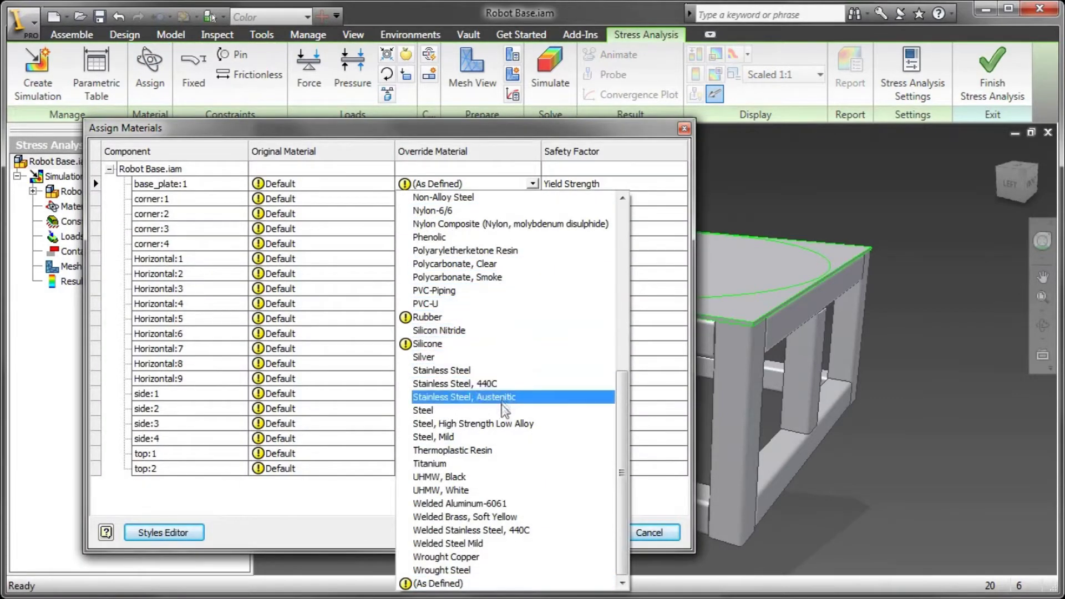
click(494, 410)
right_click(471, 189)
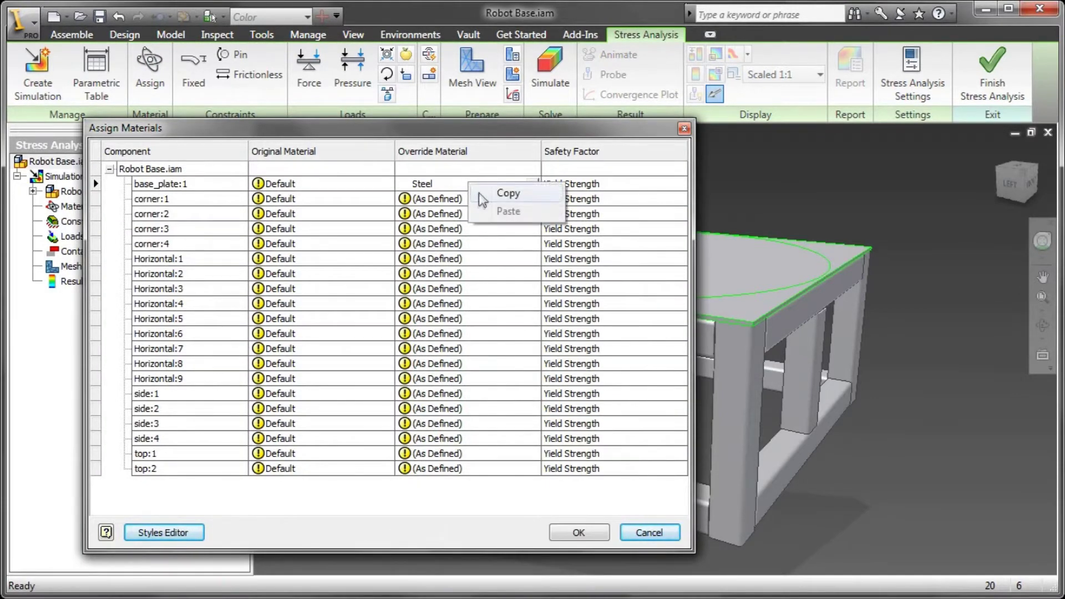
click(500, 198)
Step: Paste Steel into the corner, Horizontal, side and top rows, then confirm the material assignments
right_click(463, 200)
drag(465, 200, 469, 438)
click(483, 229)
right_click(465, 259)
click(491, 287)
right_click(470, 393)
click(492, 421)
right_click(476, 454)
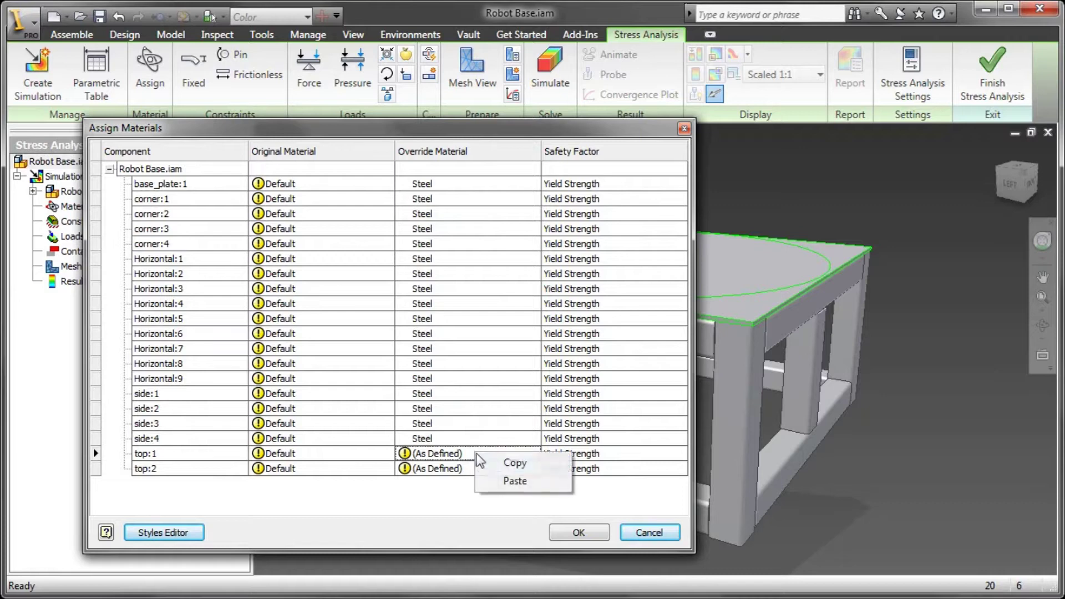
click(506, 481)
click(579, 533)
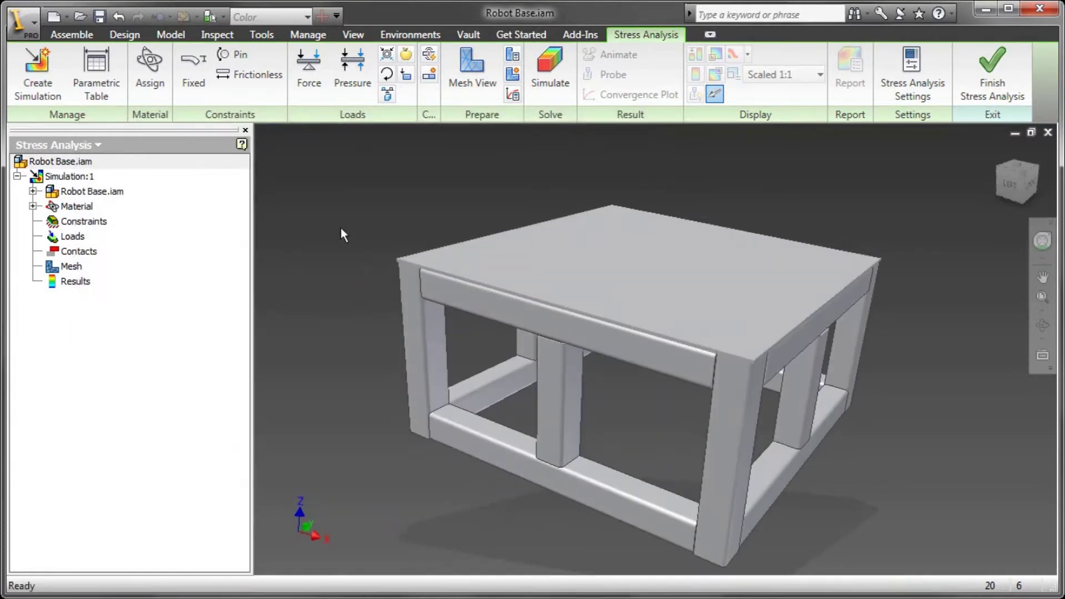
Step: Apply a Fixed constraint to four frame bar faces: vertical, top, right vertical and bottom
click(194, 72)
shift+middle_drag(392, 322, 557, 286)
click(552, 269)
click(627, 164)
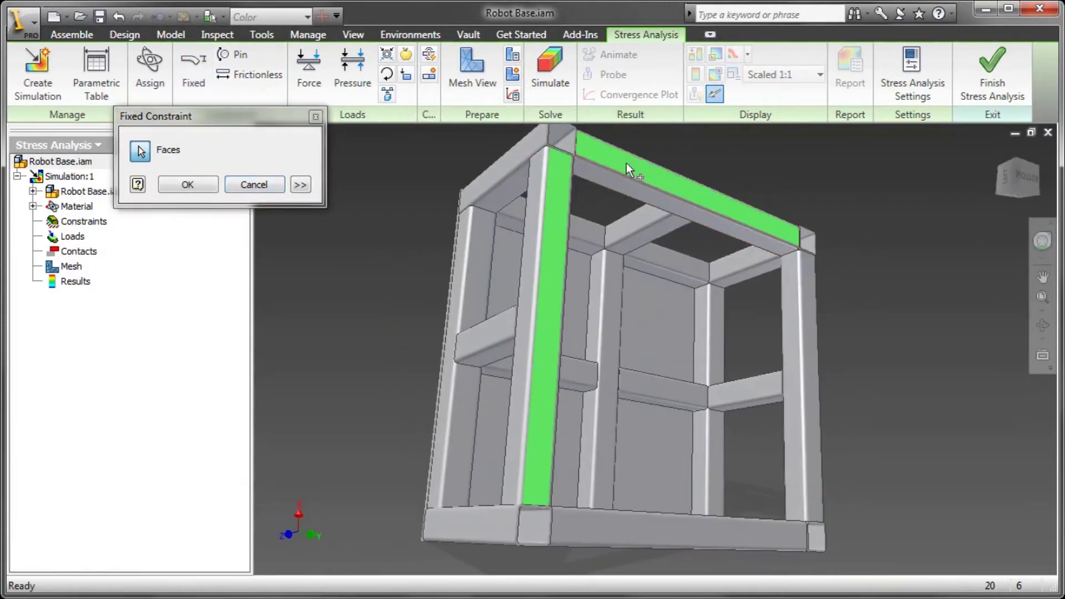
click(809, 334)
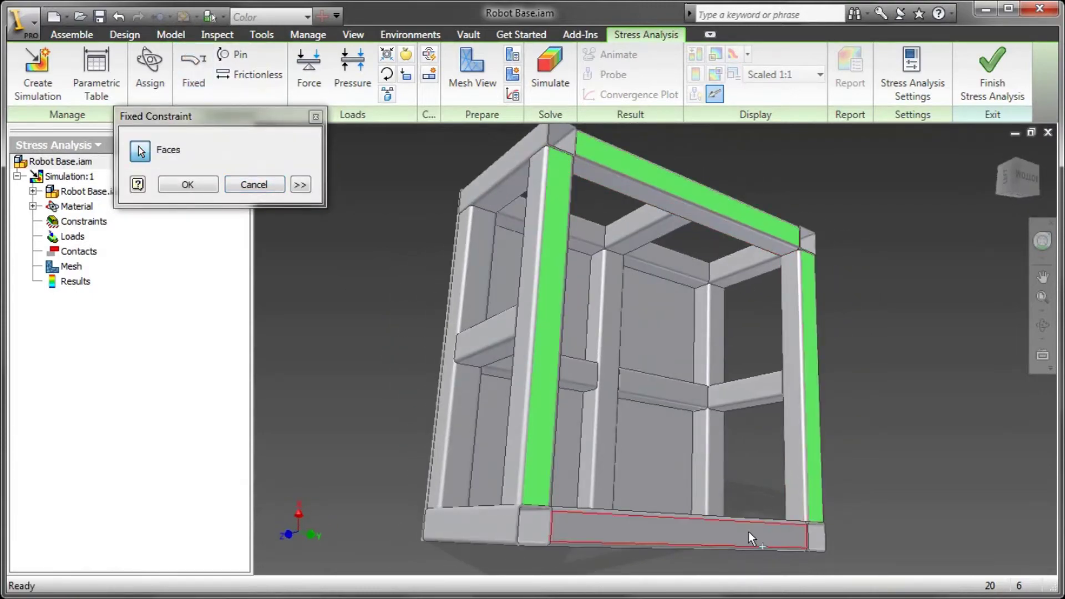
click(748, 532)
click(188, 184)
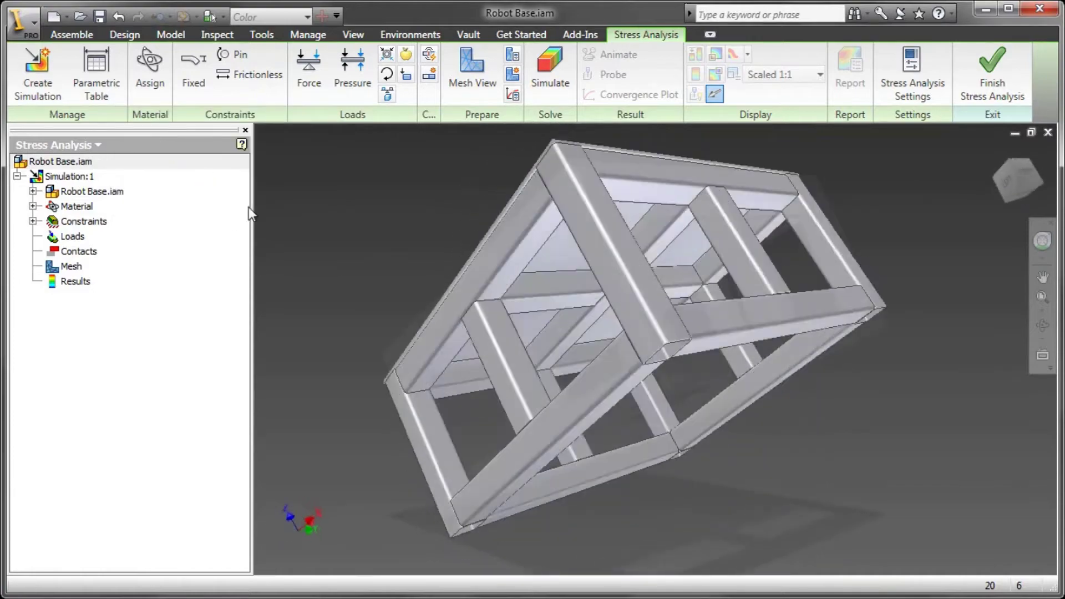
Step: Add a 2000 lbforce downward force on the plate's circular top face
key(F6)
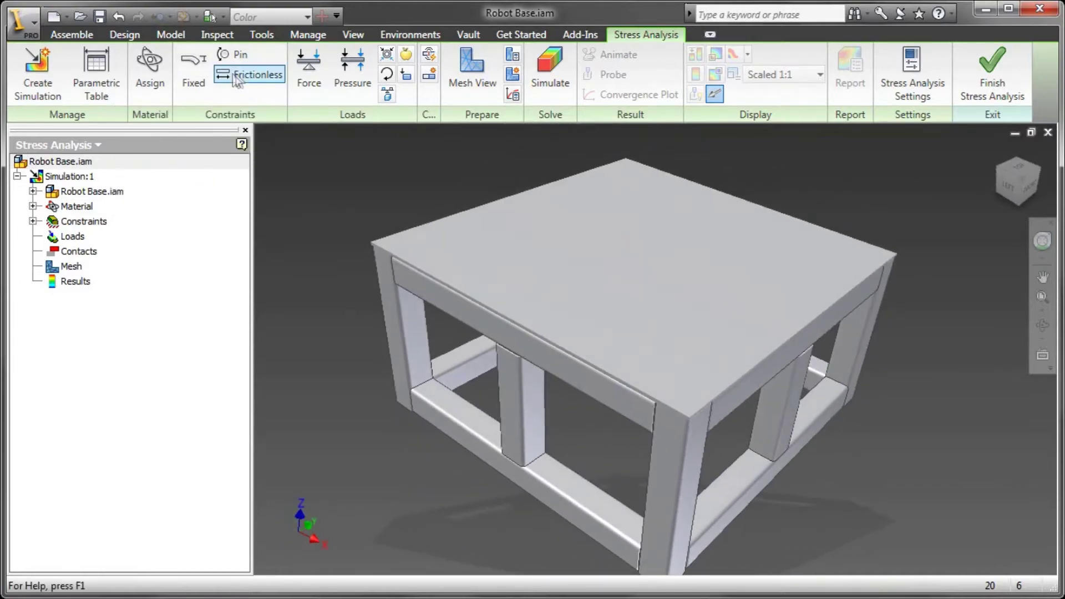
click(318, 69)
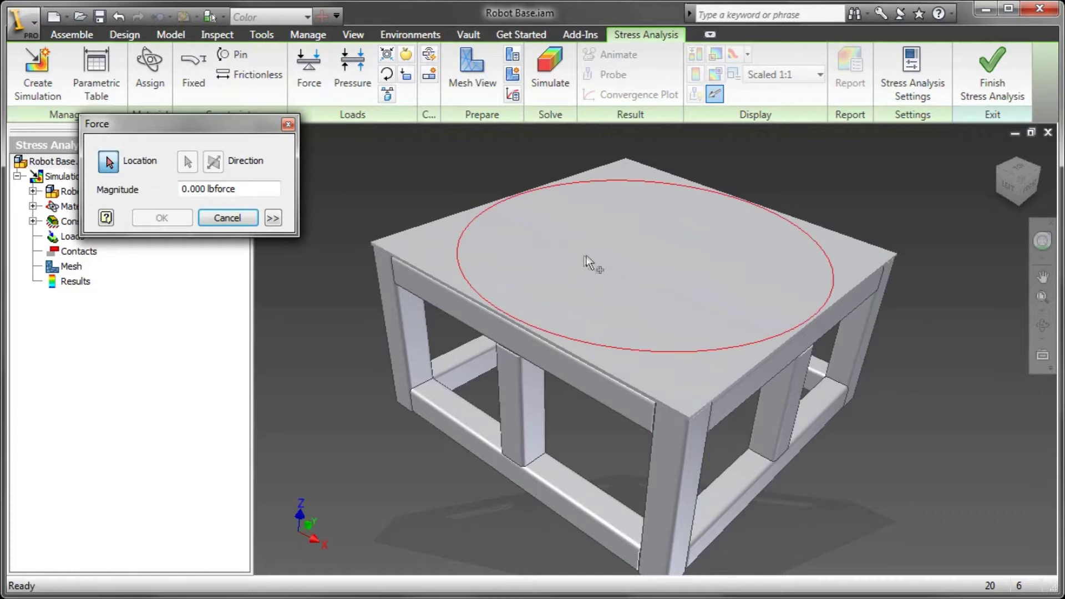
click(632, 258)
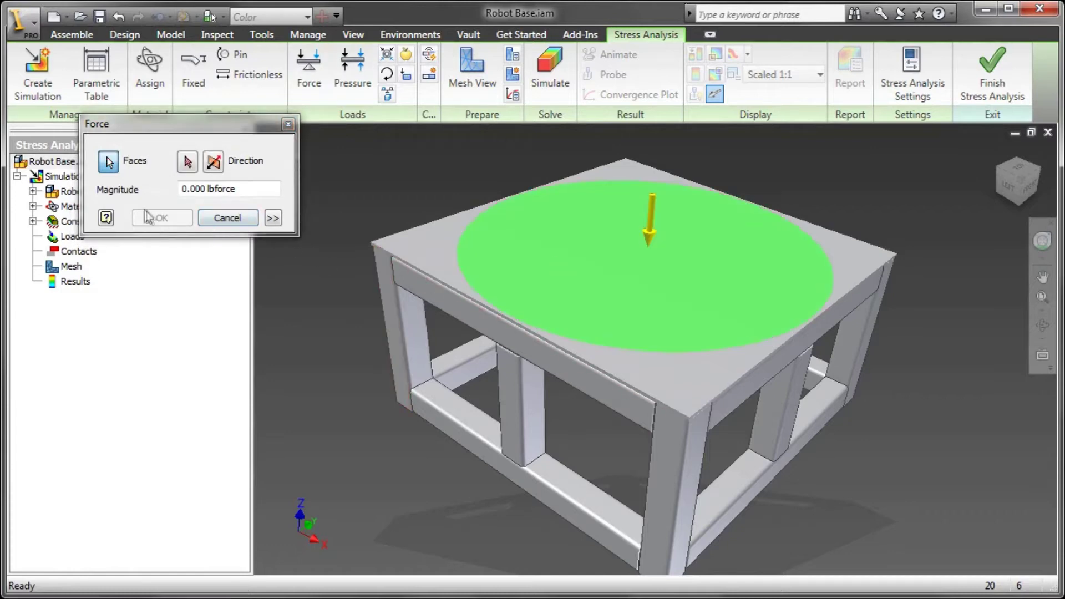
click(254, 189)
text(2)
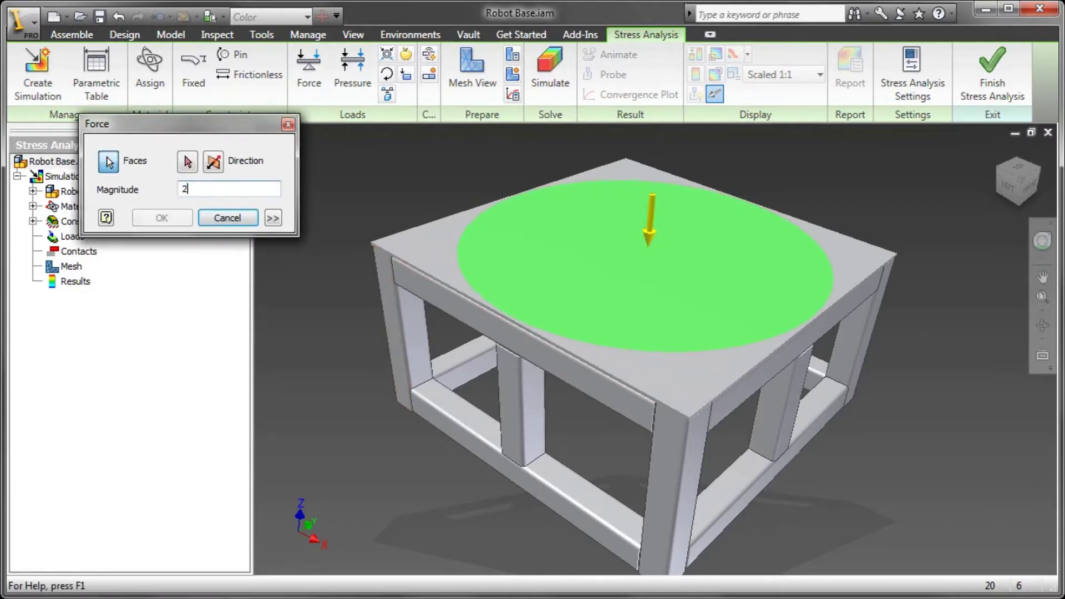
text(000)
key(Return)
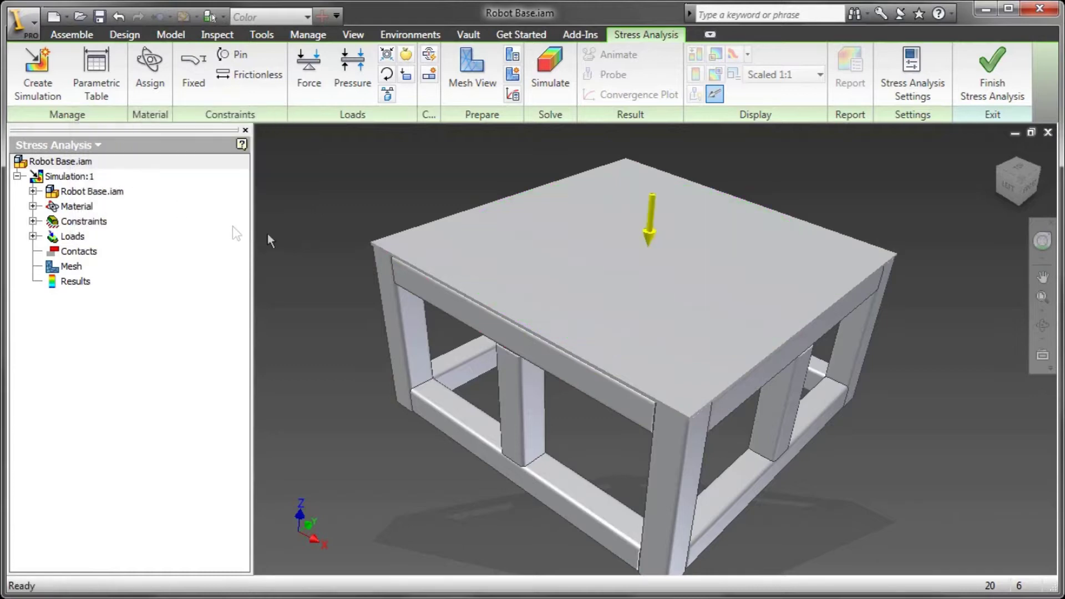
key(F2)
drag(351, 210, 379, 208)
Step: Add base_plate:1's MemberWidth as a parametric study parameter
click(33, 191)
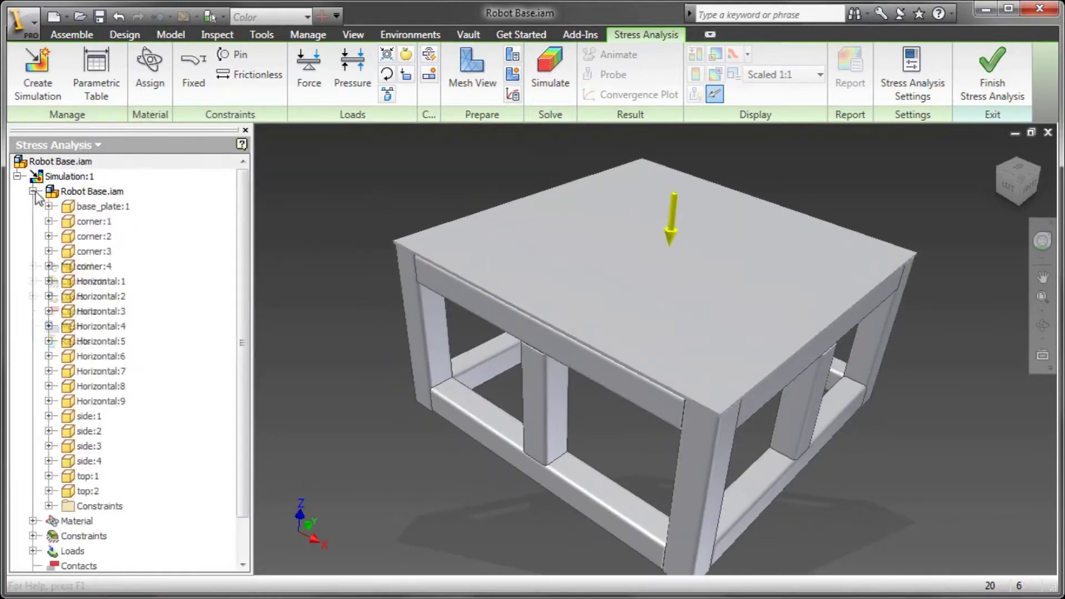
right_click(83, 207)
click(136, 239)
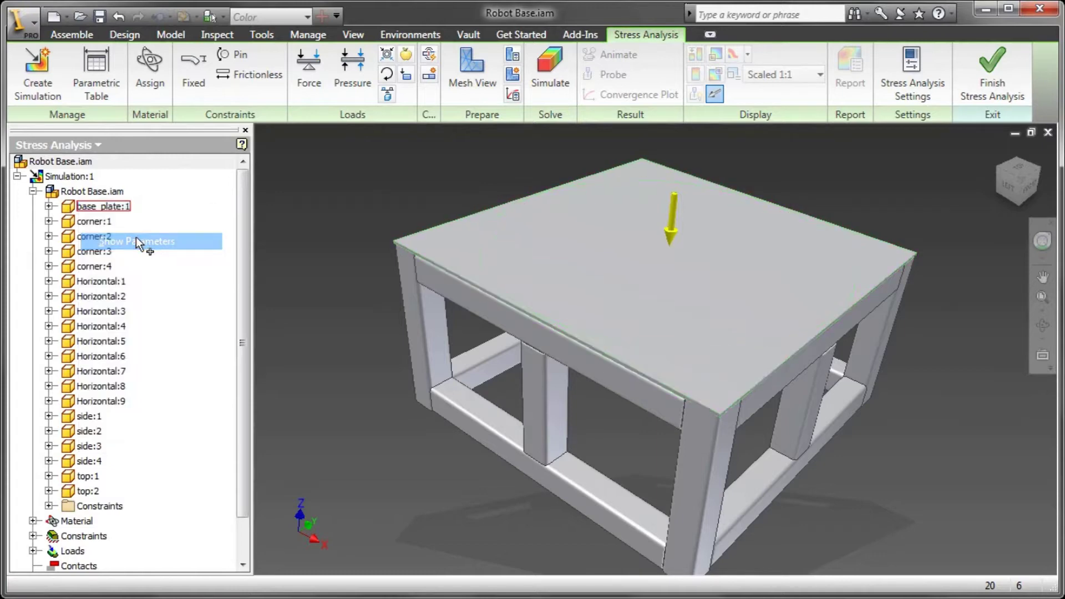
scroll(555, 217, down, 2)
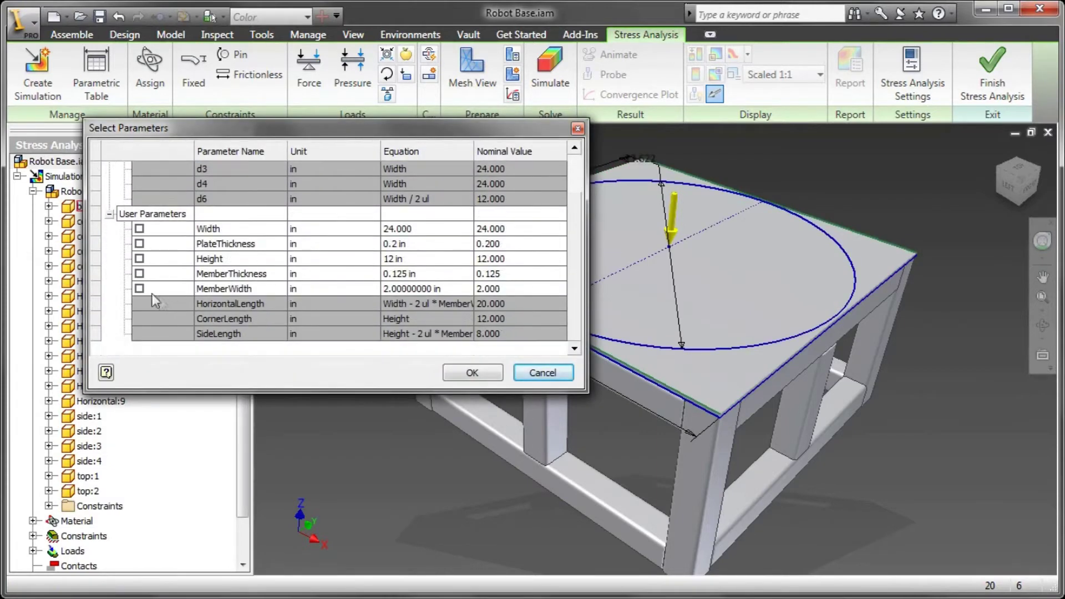
click(139, 289)
click(471, 373)
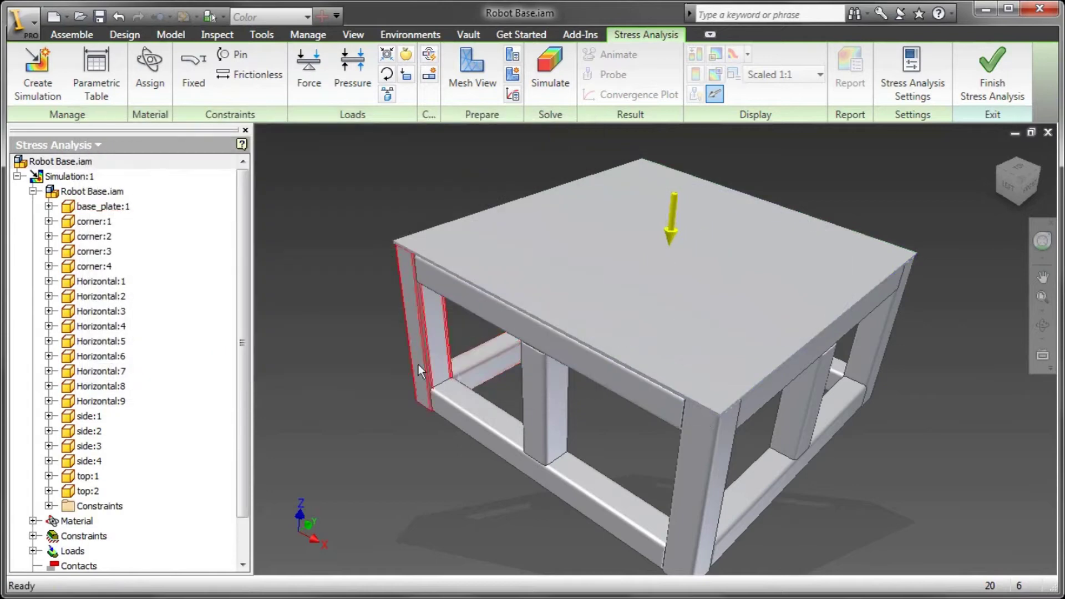
Step: Set MemberWidth's range to 1 - 2:3 in the Parametric Table
click(101, 63)
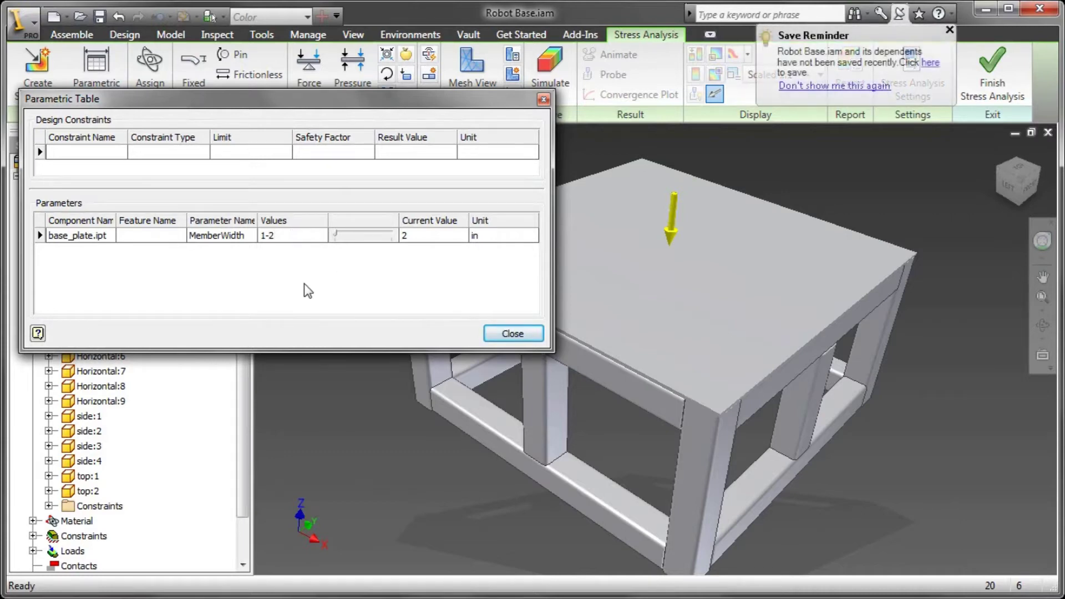
text(:3)
key(Return)
Step: Add a Von Mises Stress design constraint as an upper limit of 45000 ksi
right_click(78, 161)
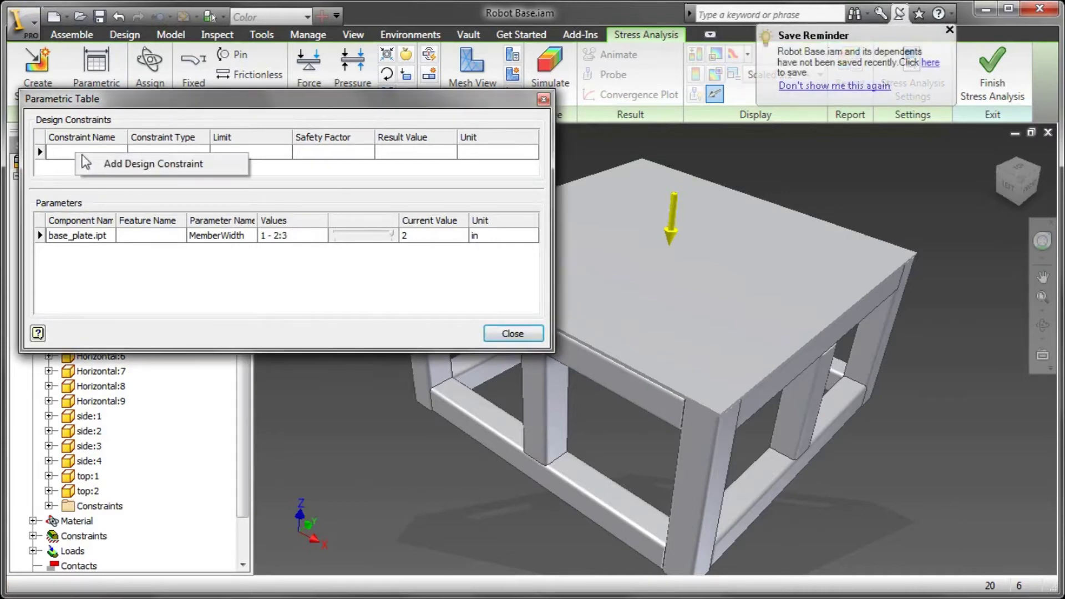
click(103, 162)
click(95, 142)
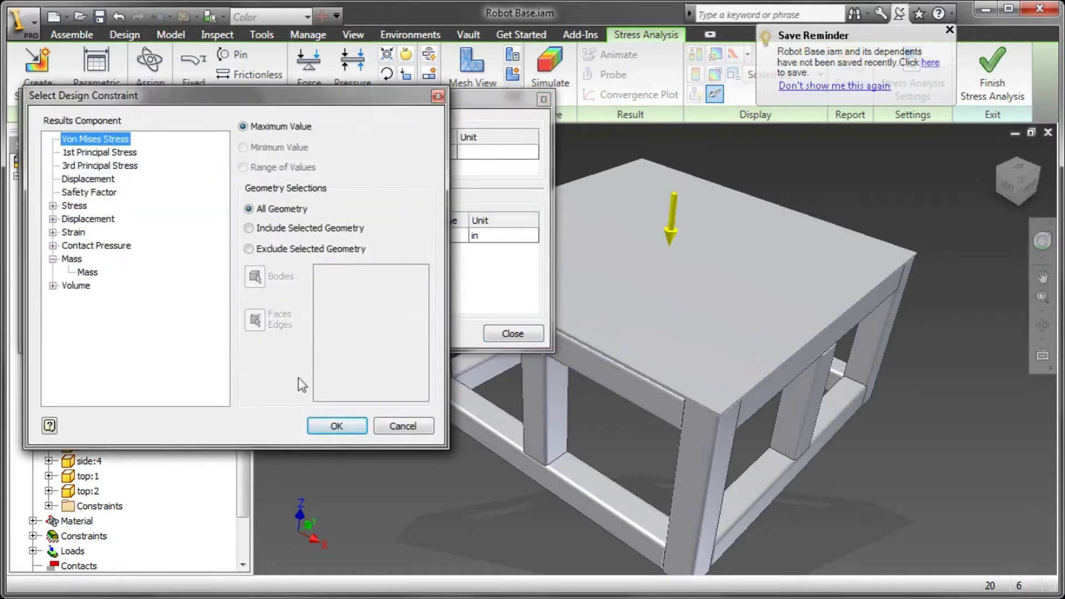
click(335, 427)
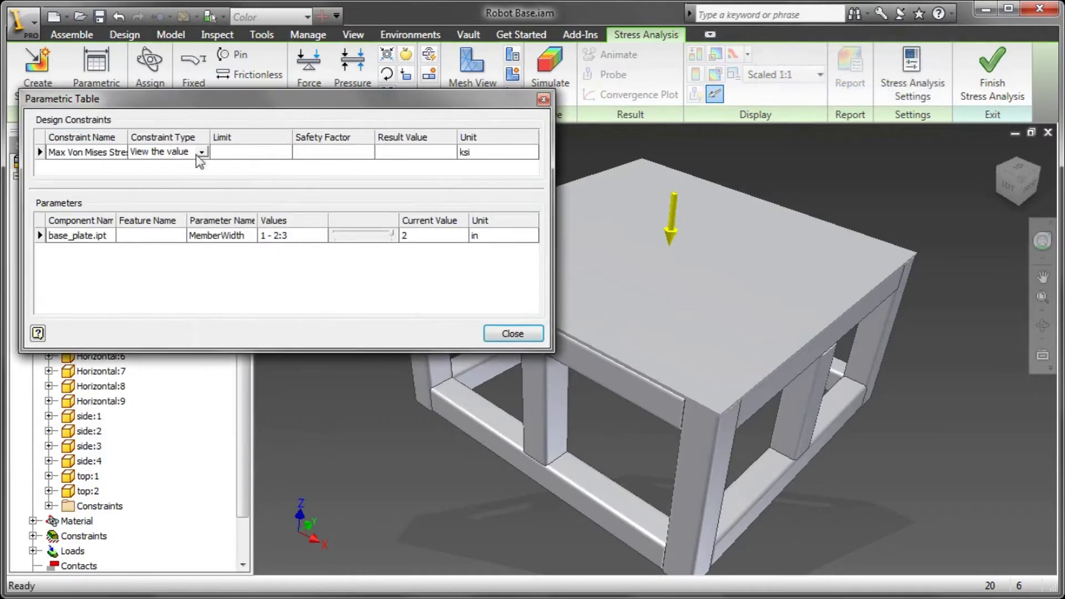
click(201, 152)
click(202, 176)
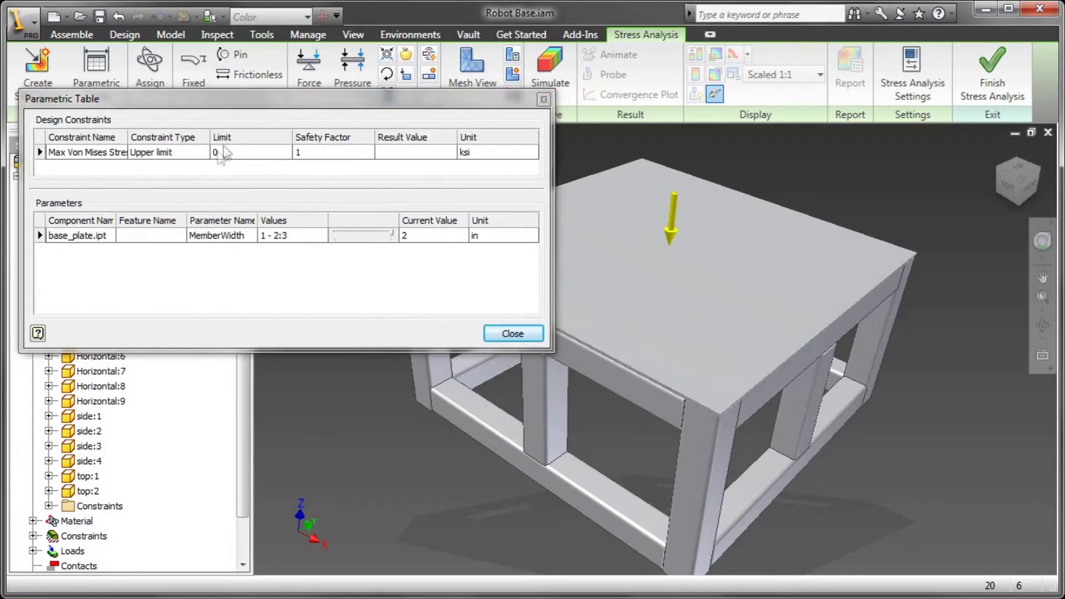
click(231, 152)
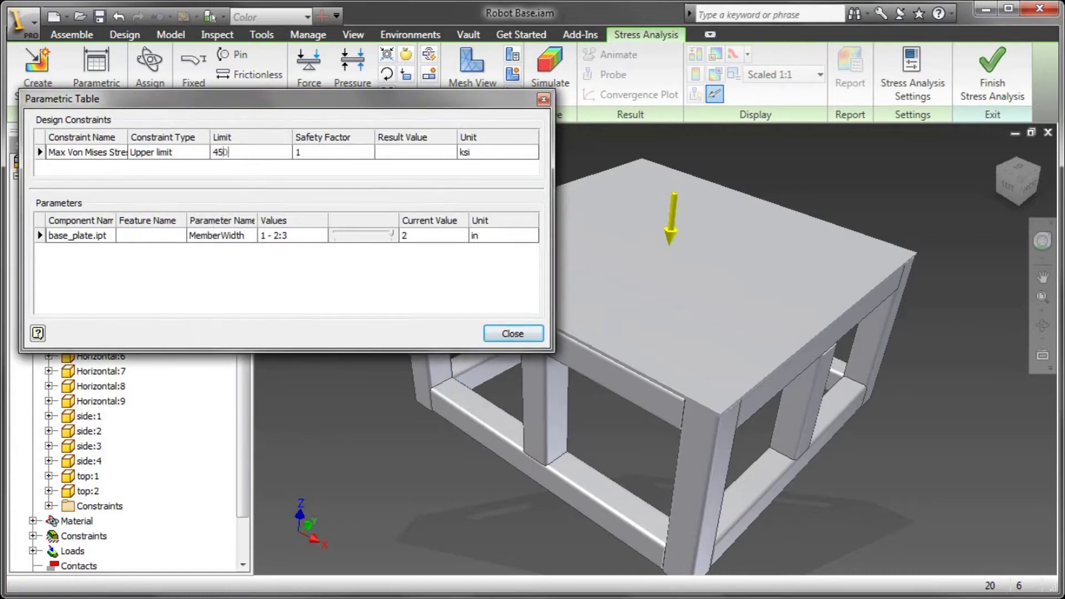
click(315, 151)
Step: Add a displacement design constraint with an upper limit of 0.01 in
right_click(67, 154)
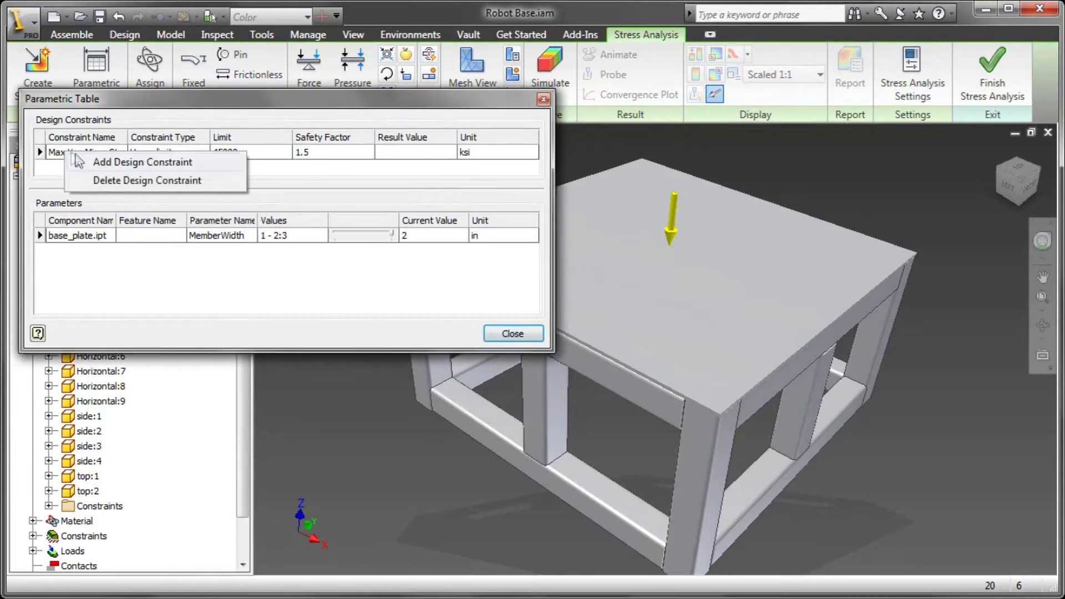
click(81, 161)
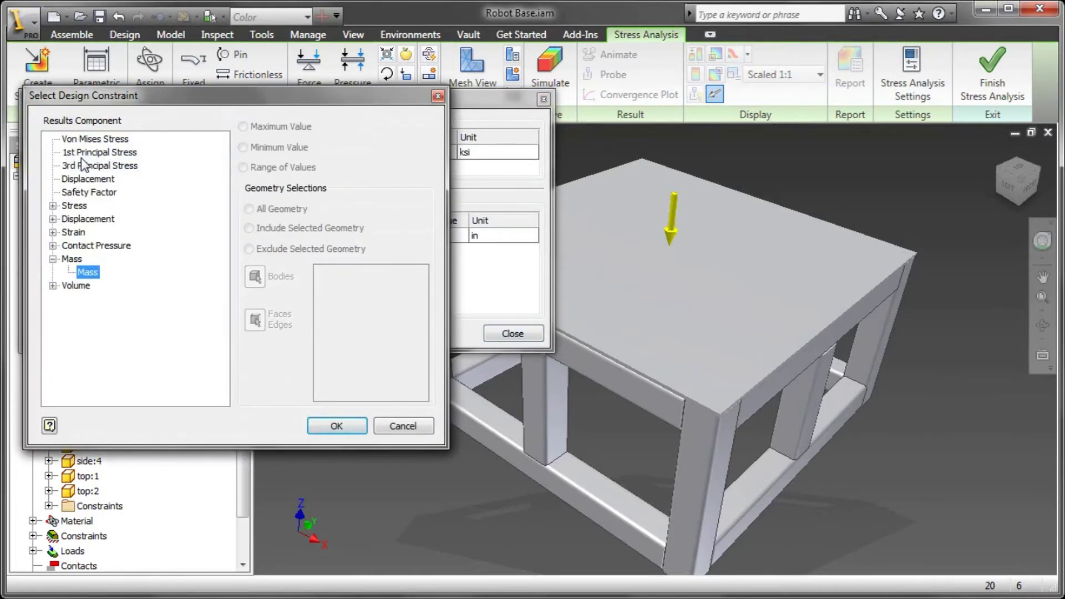
click(88, 179)
click(328, 428)
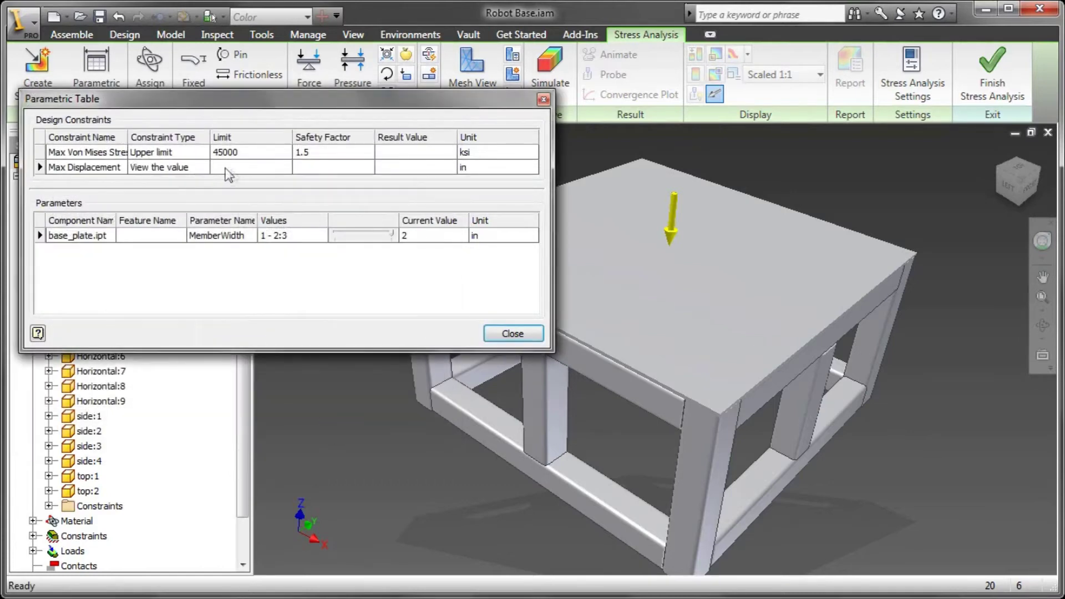
click(194, 167)
click(205, 167)
click(161, 192)
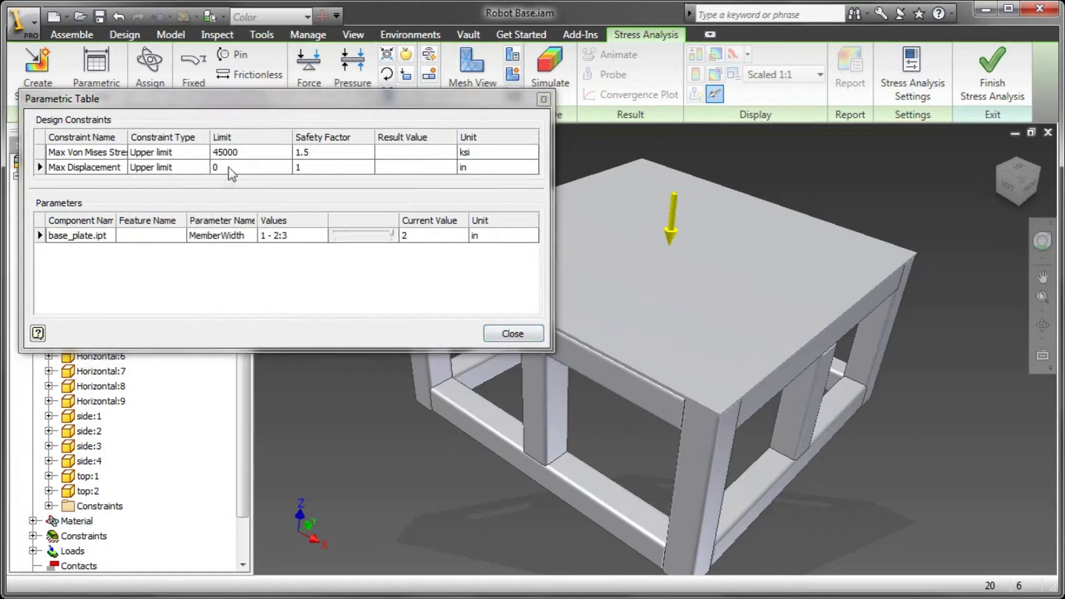
click(229, 166)
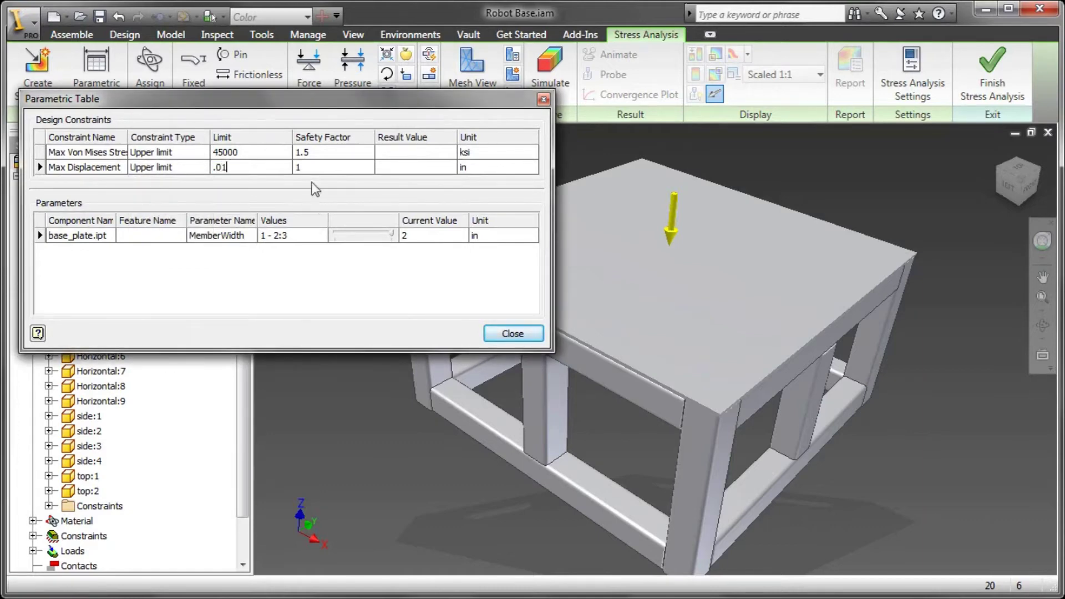
drag(313, 190, 314, 232)
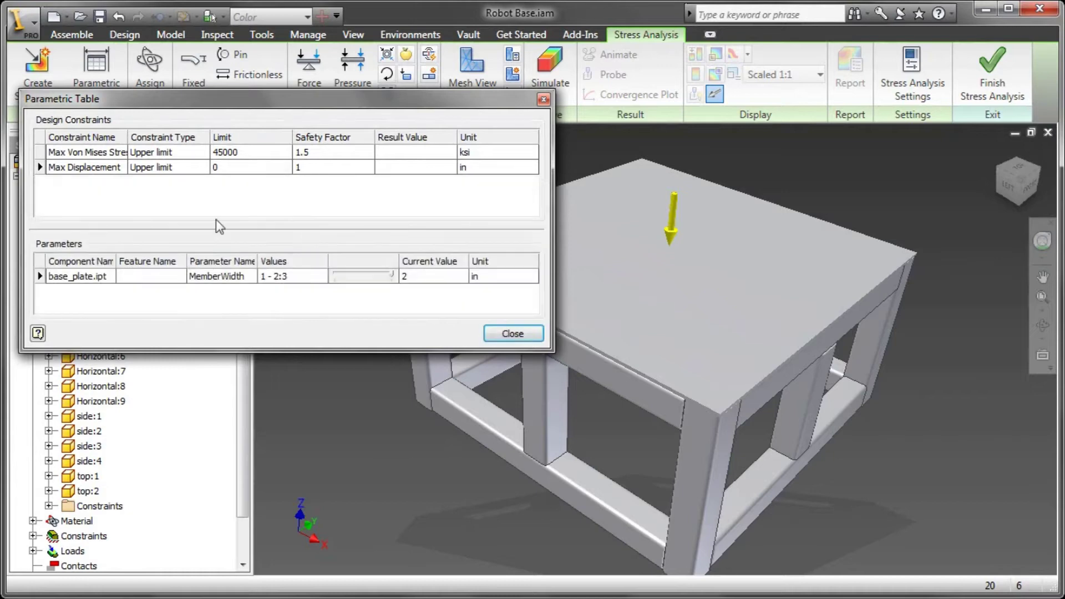
Step: Add Mass as a reported design constraint in lbmass
right_click(89, 172)
click(109, 179)
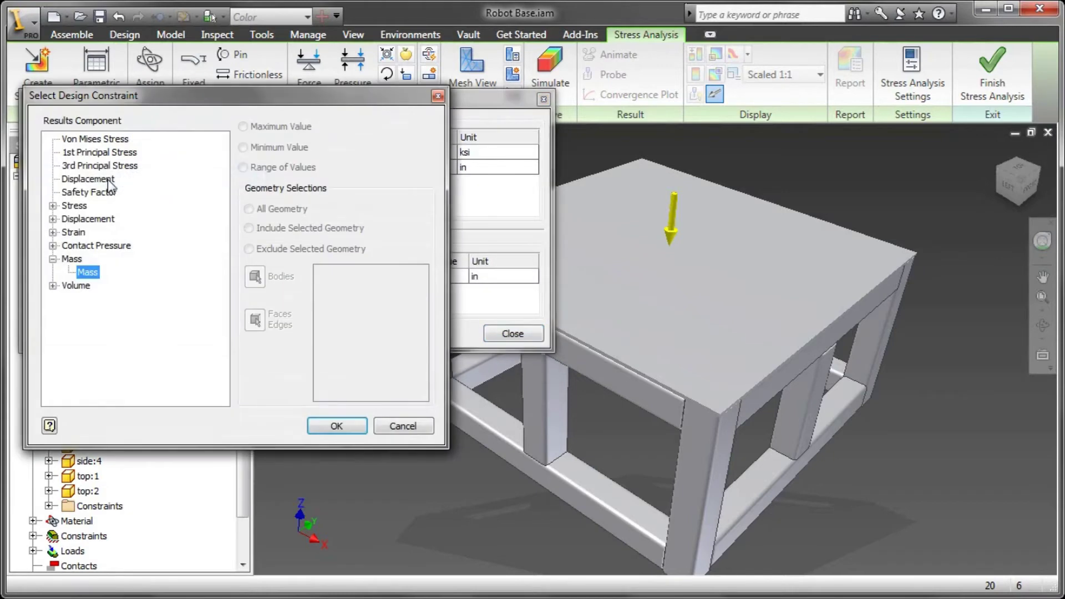
click(352, 428)
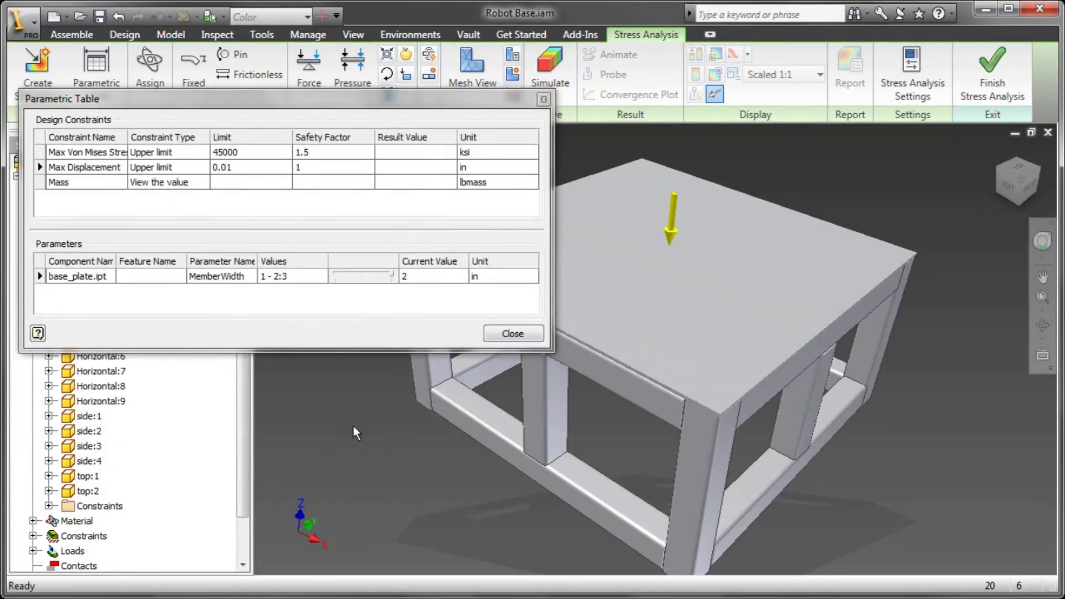
right_click(436, 282)
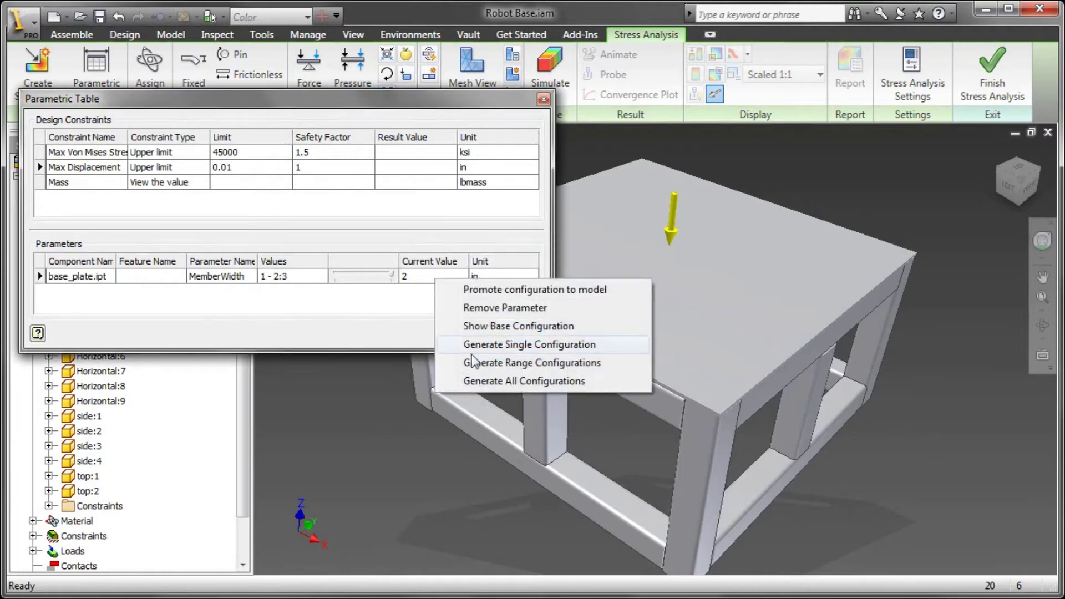
Step: Generate all MemberWidth configurations, giving 21.7951 ksi stress, 0.00298163 in displacement, 103.409 lbmass
click(469, 381)
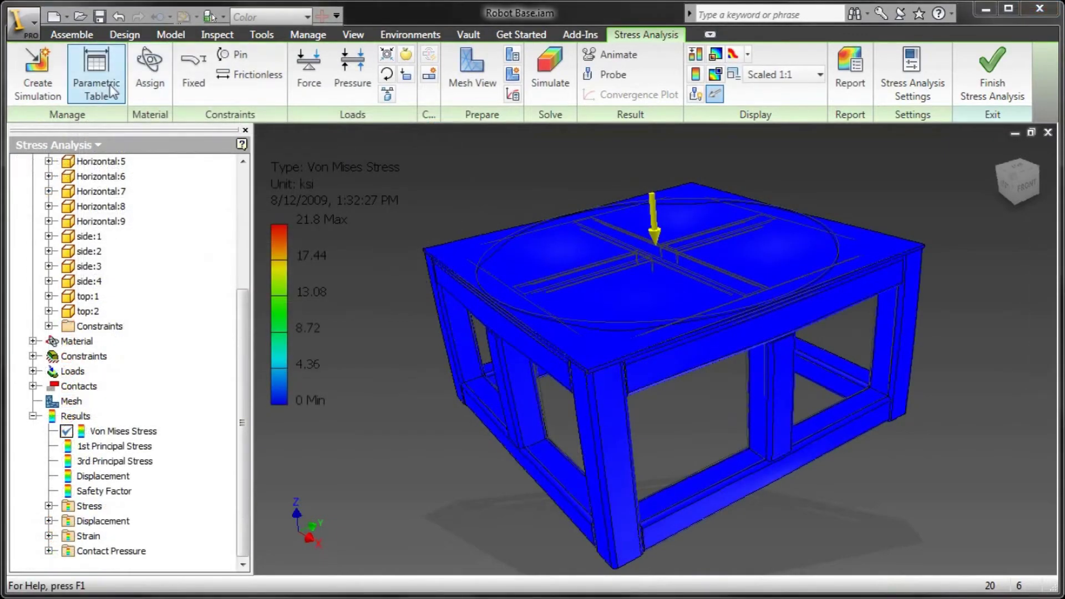
click(96, 72)
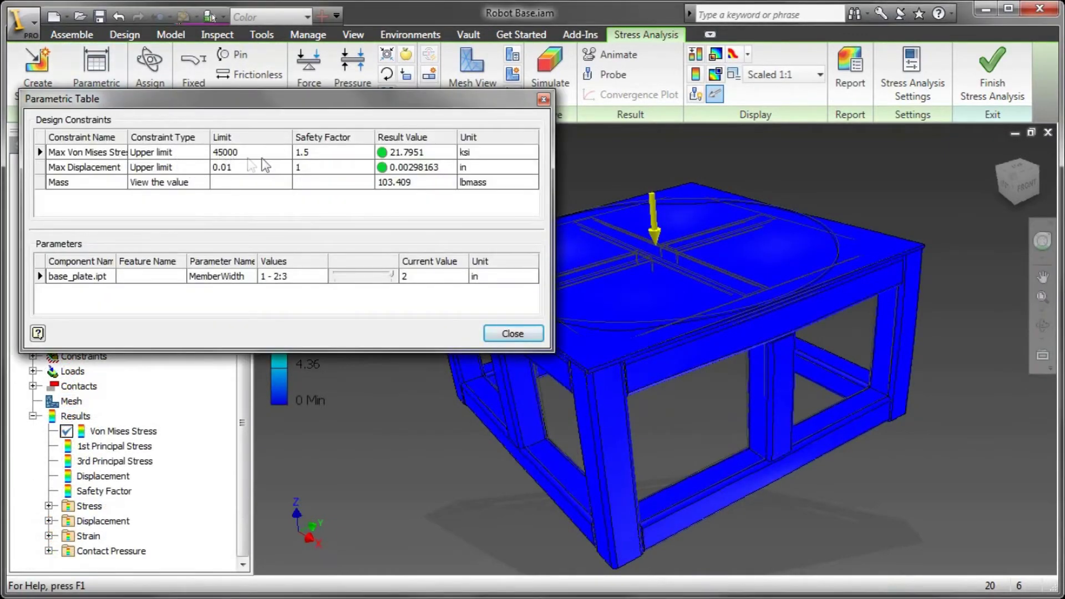
Step: Switch MemberWidth to 1 in, where 0.0130656 in displacement exceeds its limit and mass is 67.2573 lbmass
drag(370, 281, 354, 278)
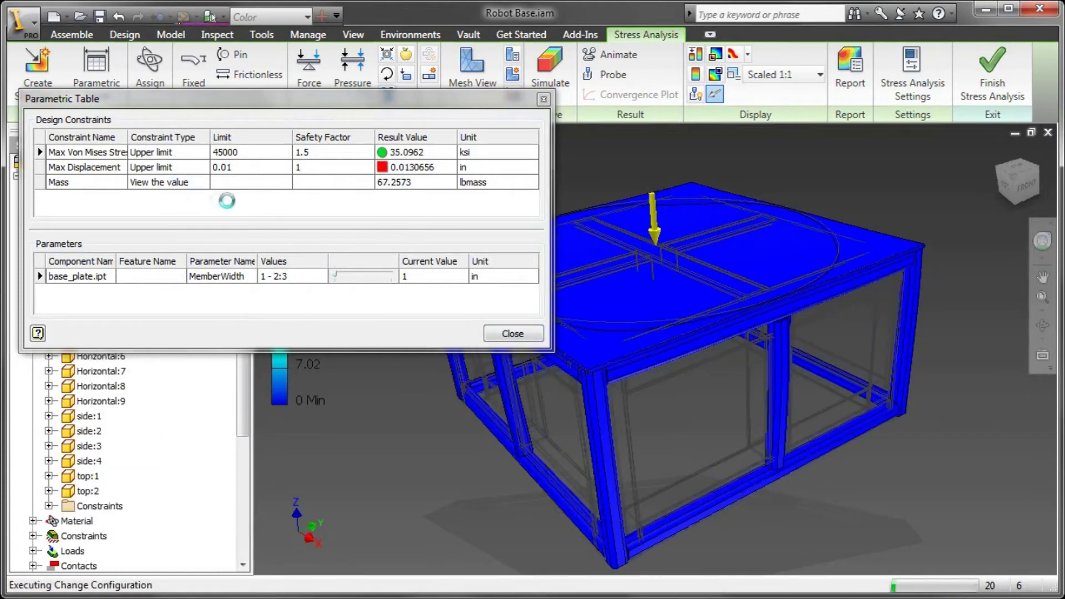
click(200, 184)
click(200, 183)
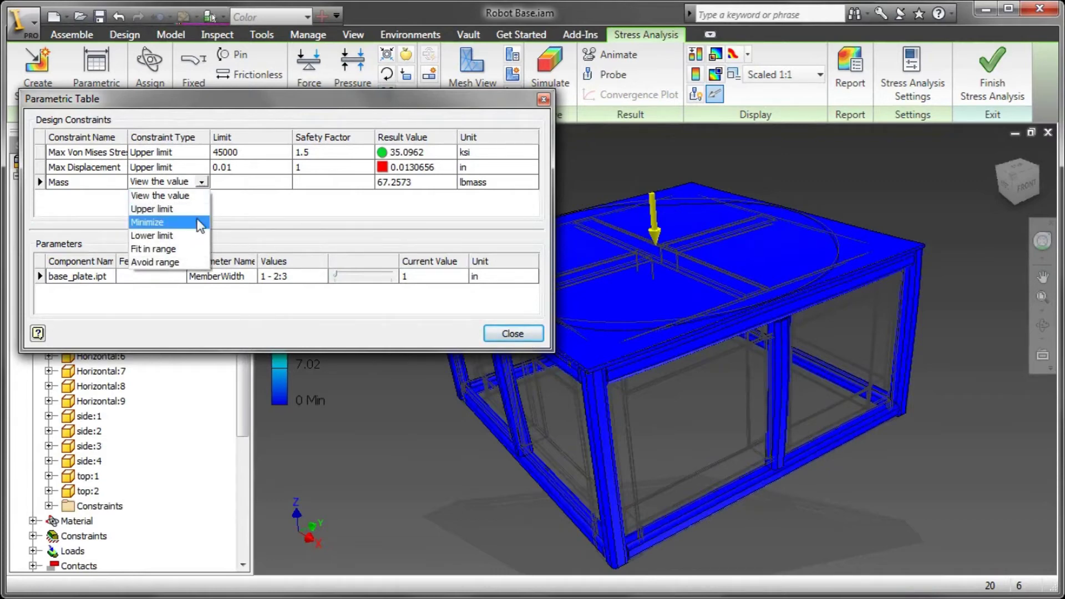
Step: Set the Mass constraint to Minimize, choose MemberWidth 1.5 in, and close the parametric table
click(189, 240)
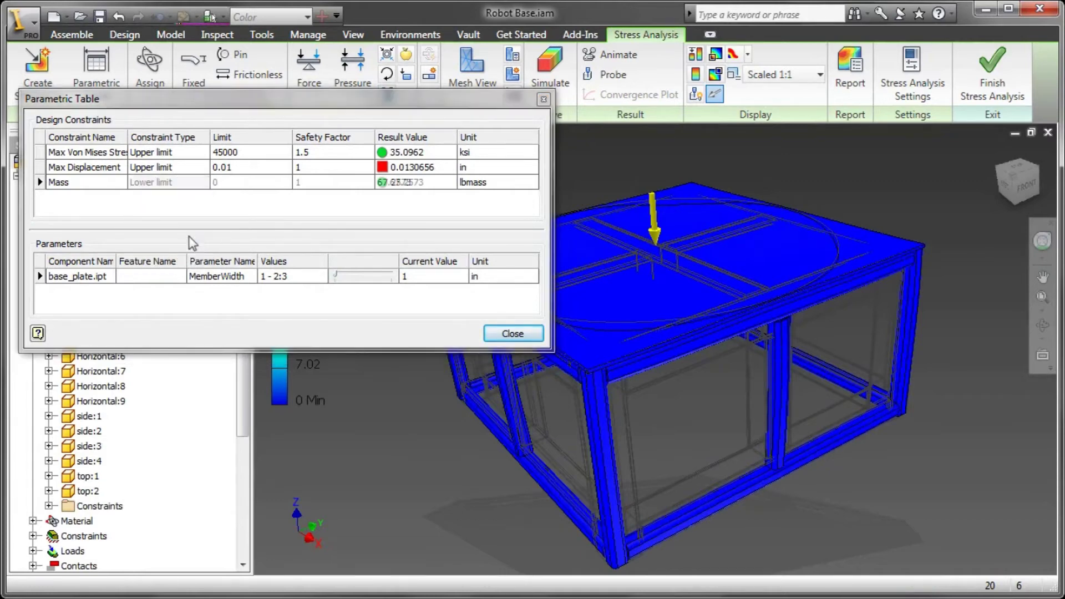
click(362, 275)
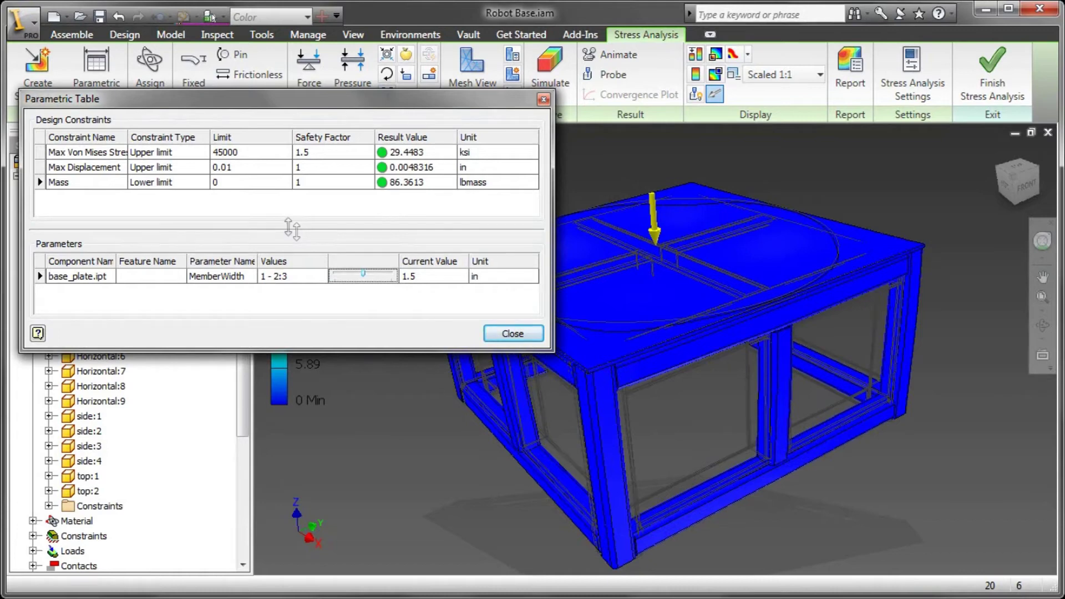
click(201, 183)
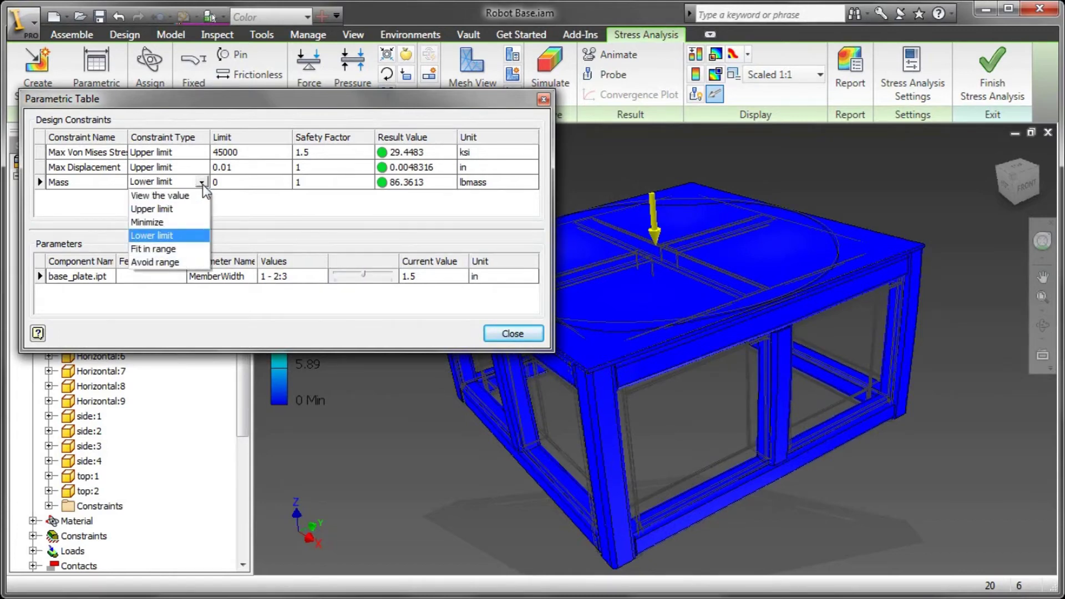
click(191, 223)
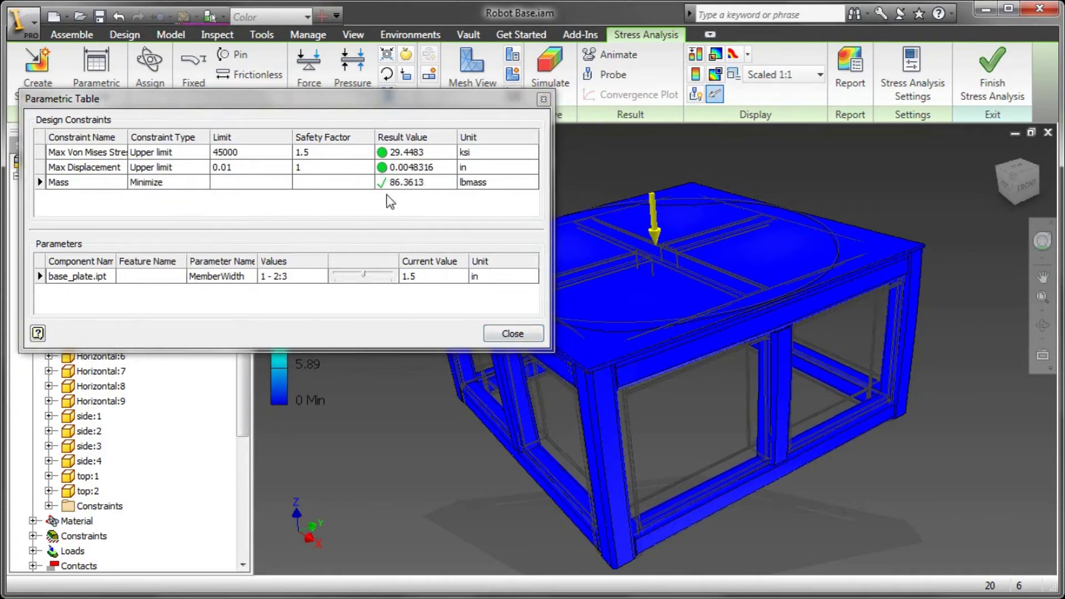
click(507, 335)
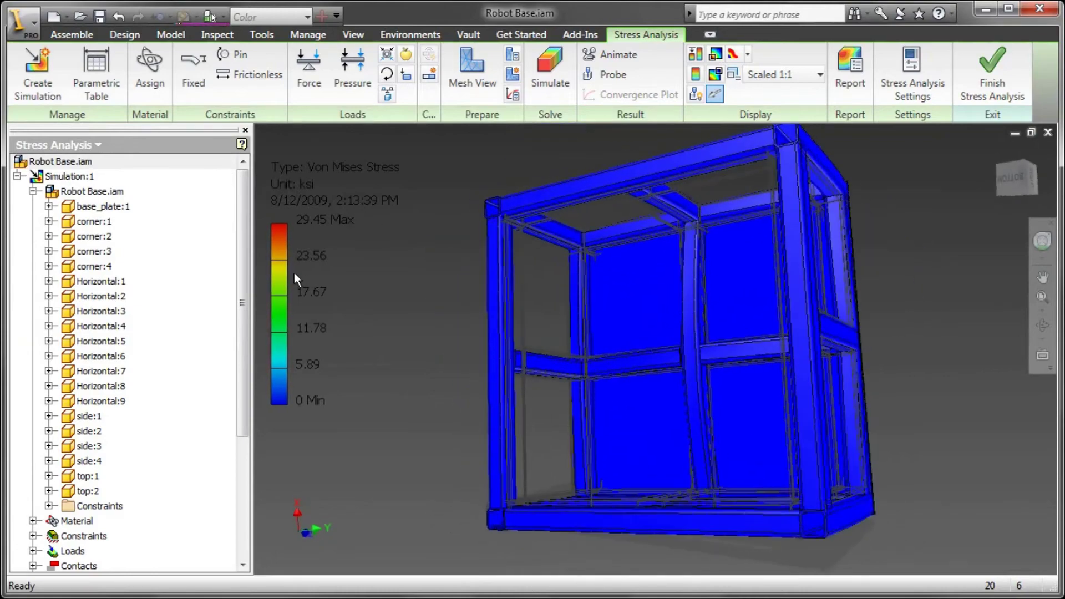
Step: Display the 1st and 3rd Principal Stress results, then the Displacement plot peaking at 0.004832 in
drag(242, 333, 242, 422)
double_click(128, 505)
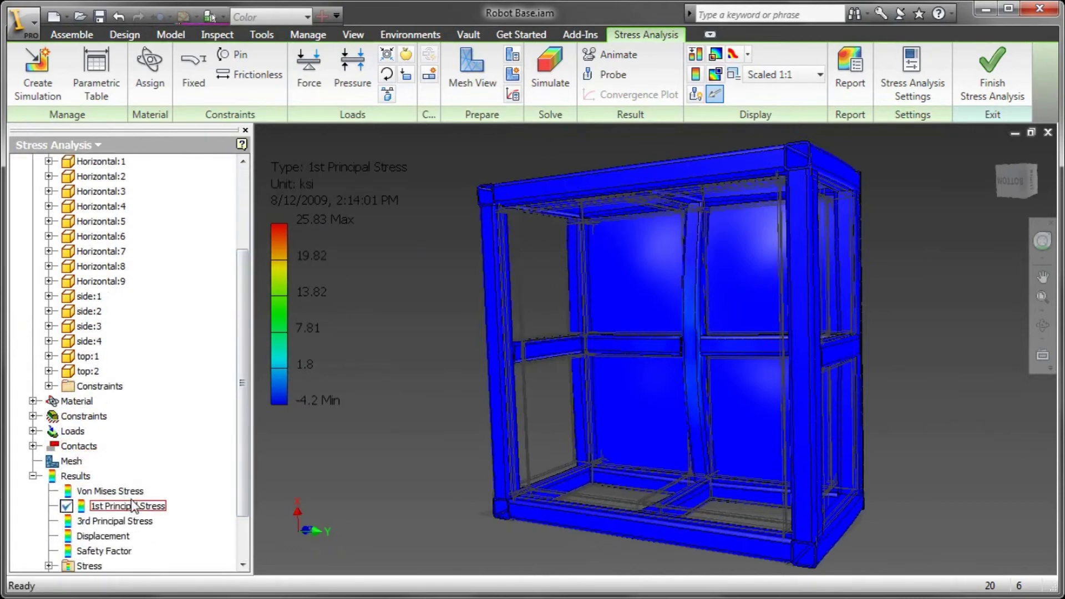
double_click(109, 520)
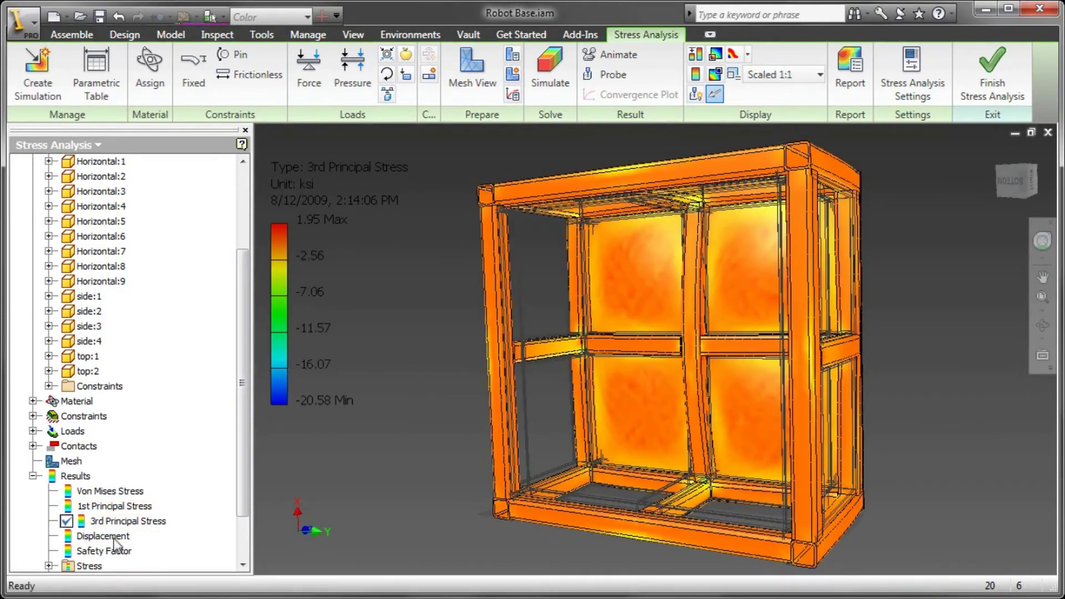
double_click(105, 535)
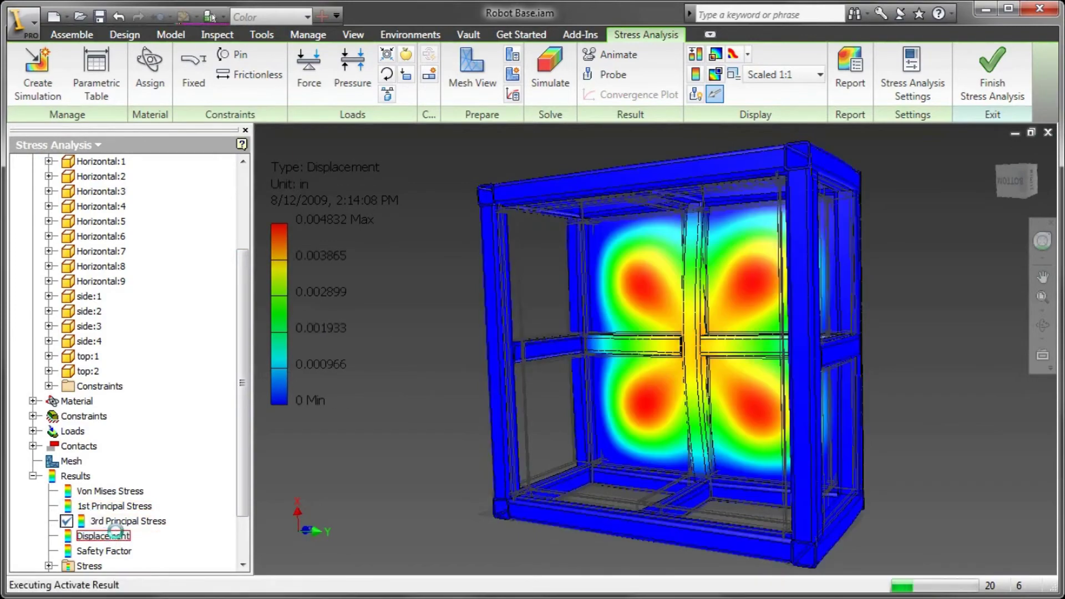
Step: Review an XY plot of displacement against MemberWidth in the Parametric Table
click(96, 64)
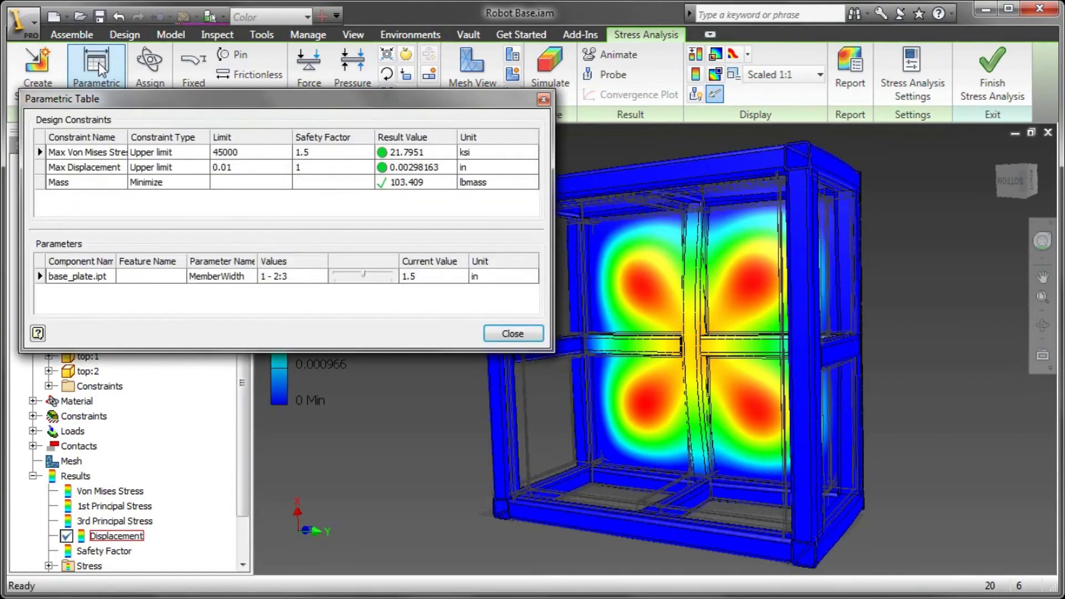
right_click(311, 274)
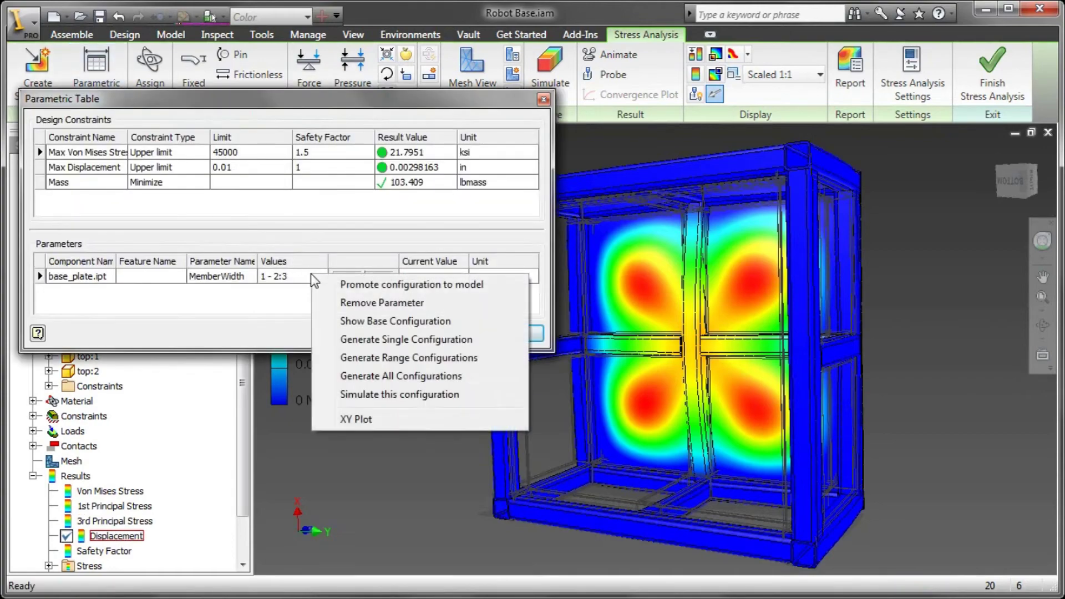
click(371, 424)
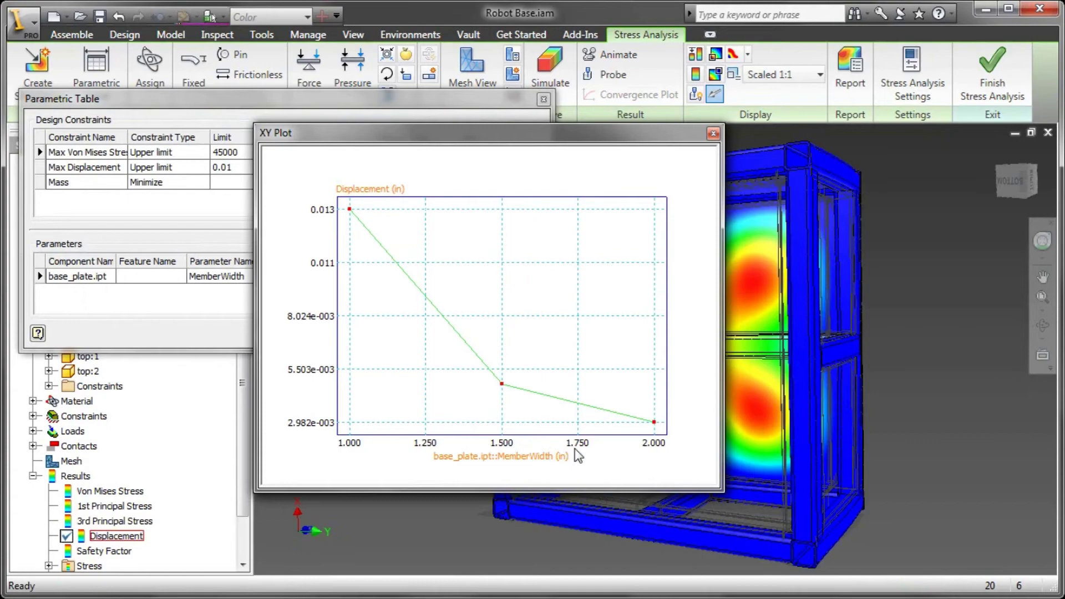
click(715, 134)
Step: Promote the 1.5 in MemberWidth configuration to the model and close the parametric table
right_click(306, 276)
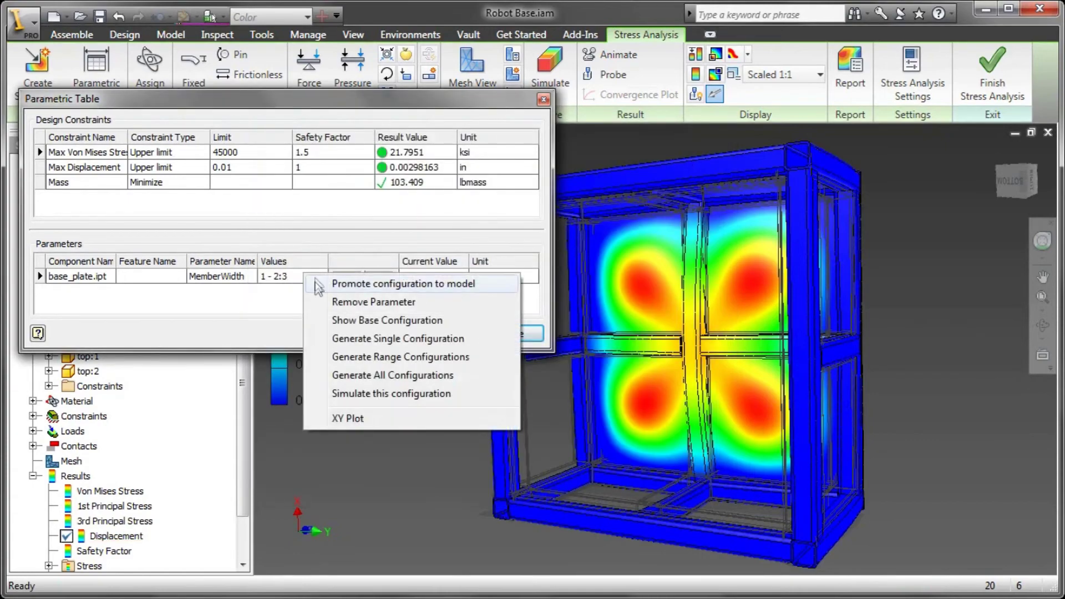
click(366, 283)
click(724, 540)
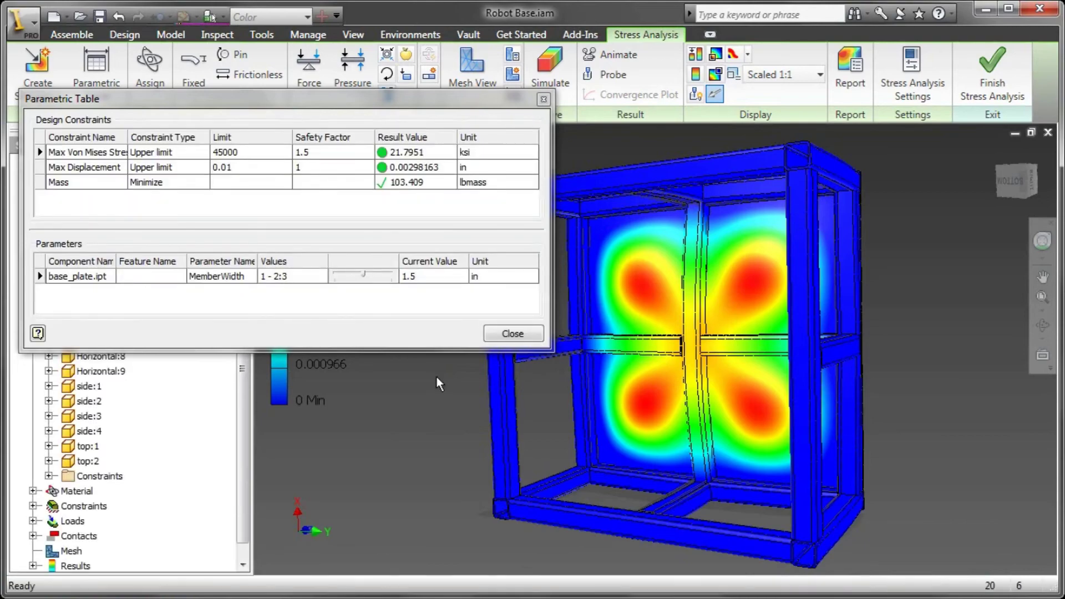
click(505, 334)
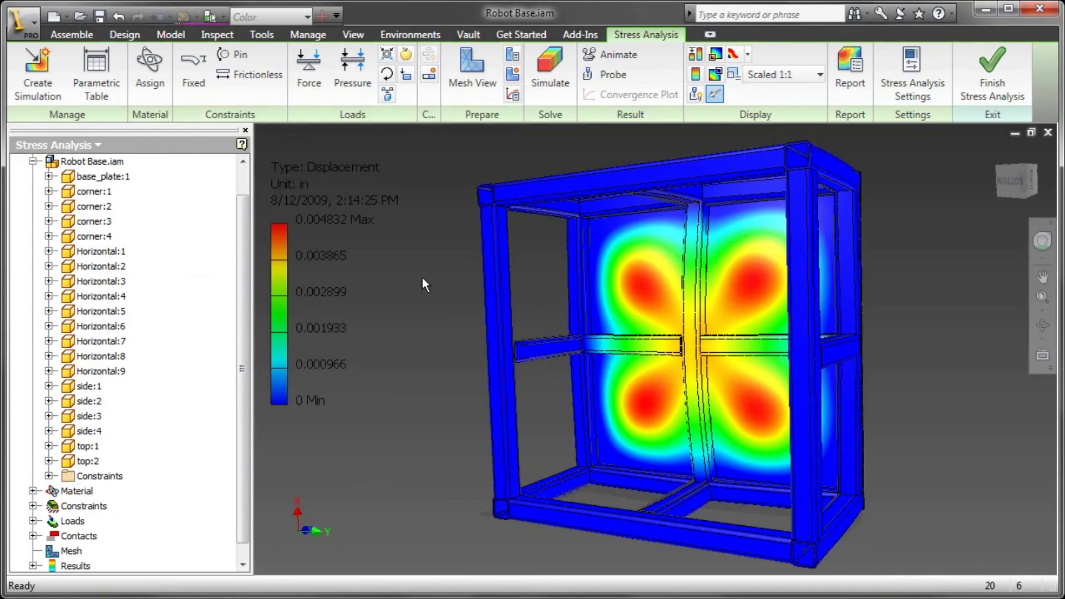
Step: Finish the stress analysis, returning to the Robot Base.iam assembly in a near-front view
key(F6)
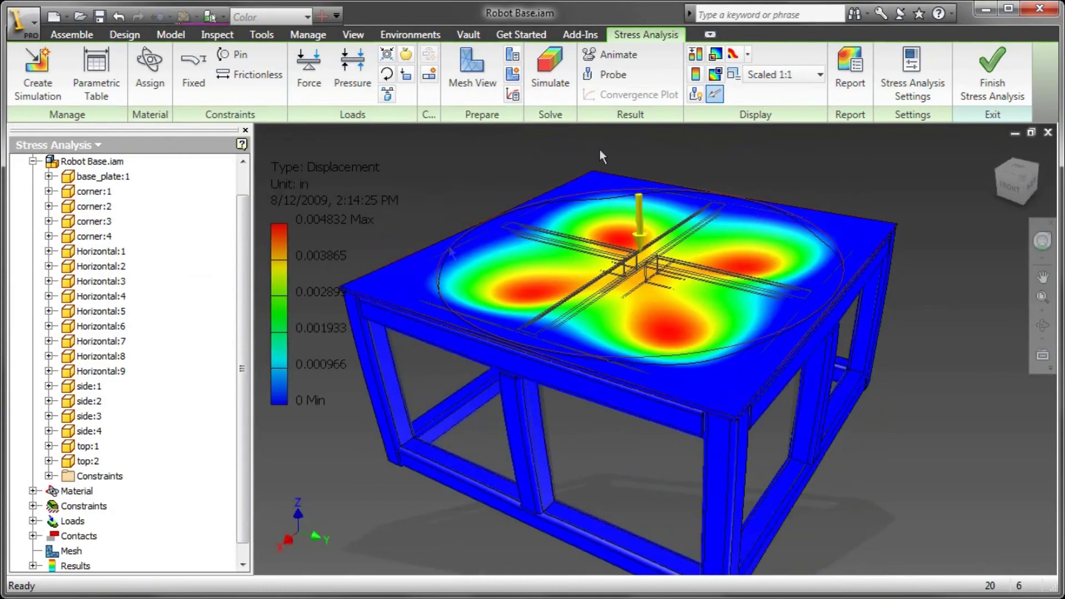
click(993, 72)
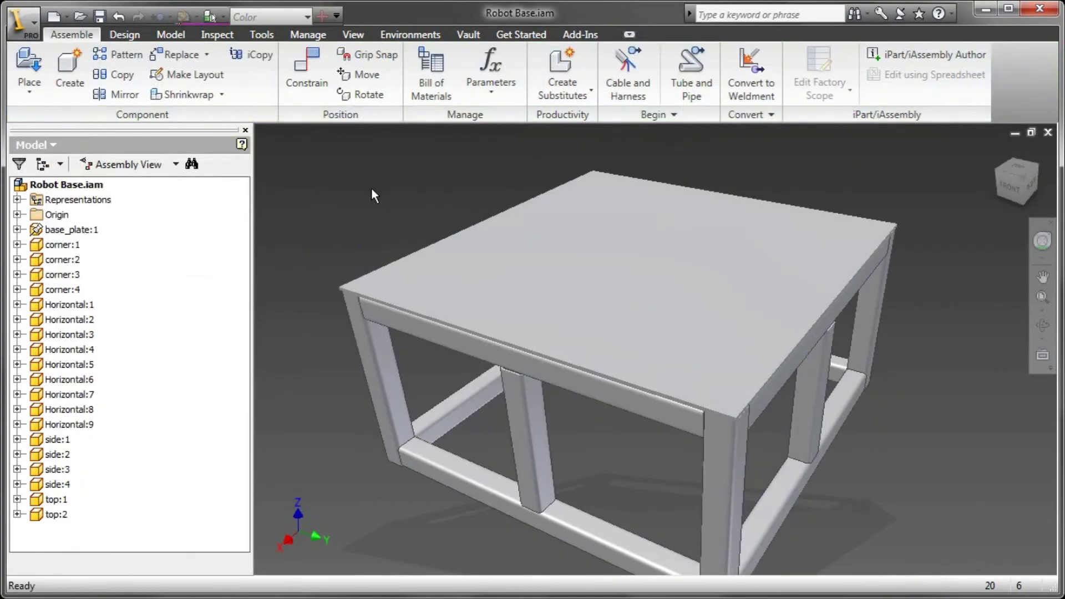
key(F5)
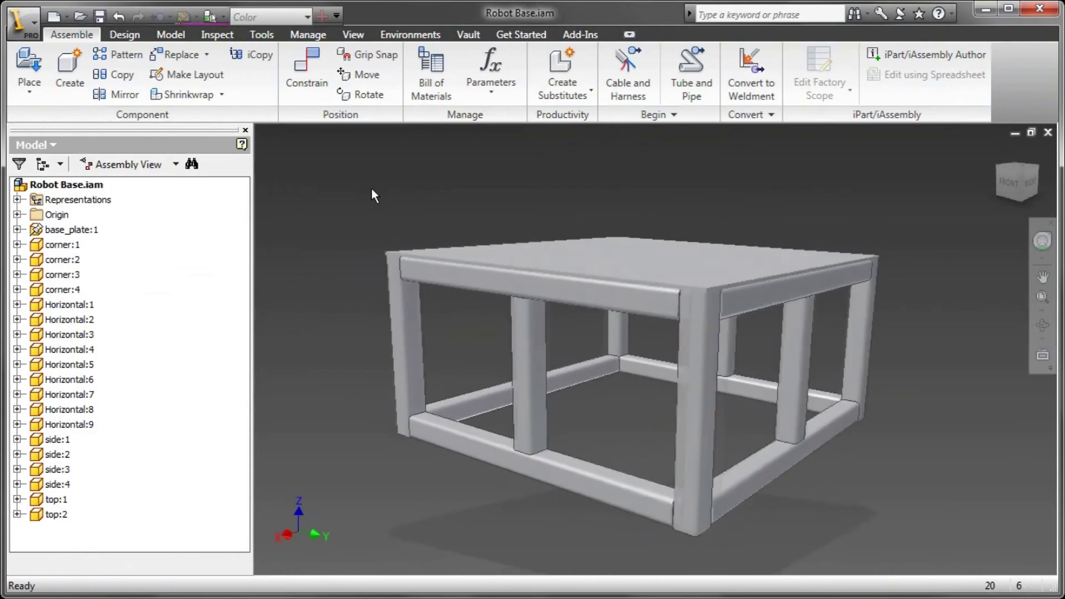